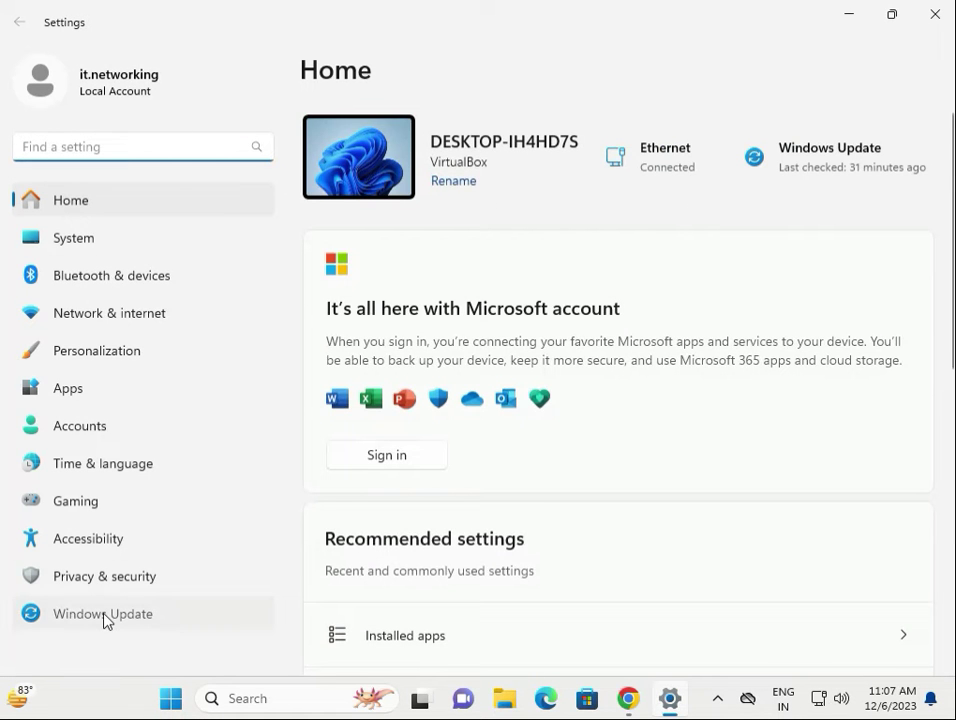
- Open Windows Update in Settings, showing the PC up to date with an optional preview update
left_click(104, 619)
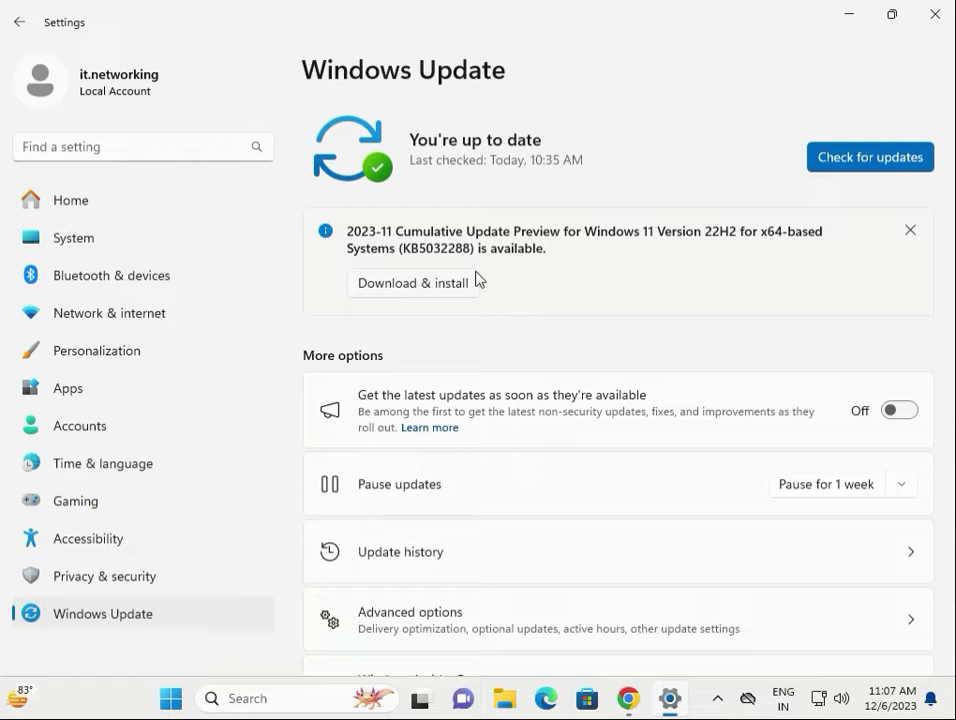
- Close Settings and launch Windows Security by searching 'win' from Start
left_click(930, 14)
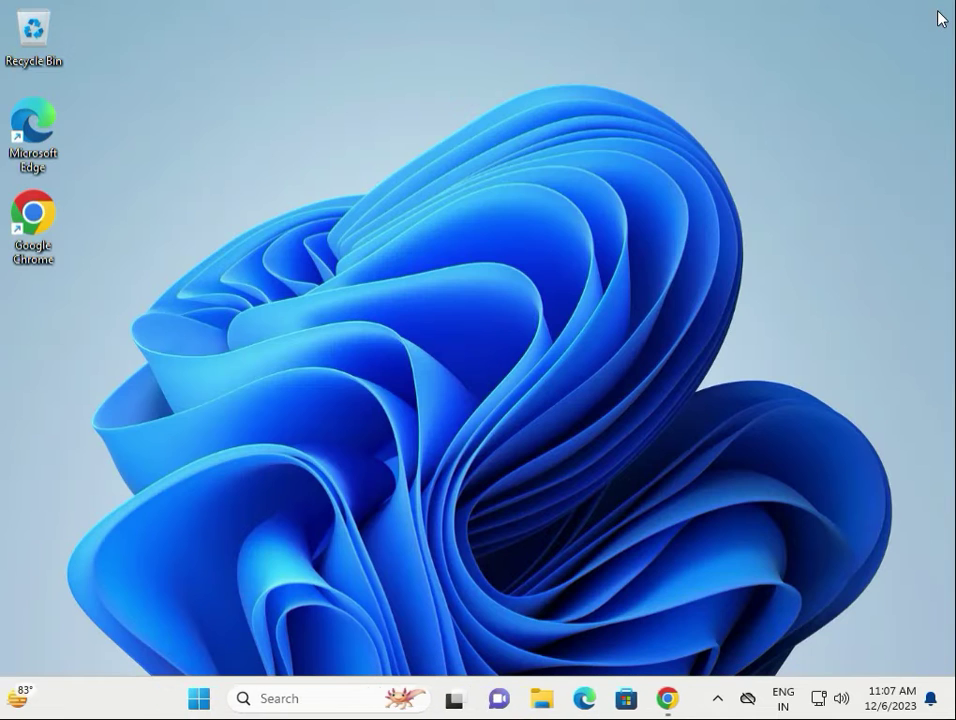
left_click(717, 698)
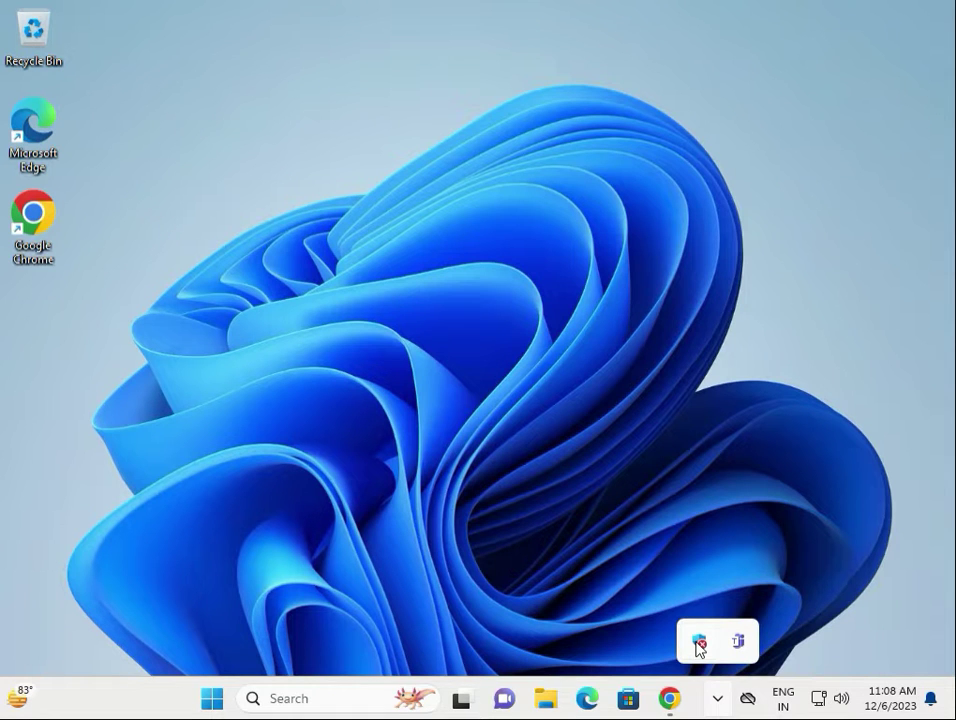
left_click(216, 699)
type("win")
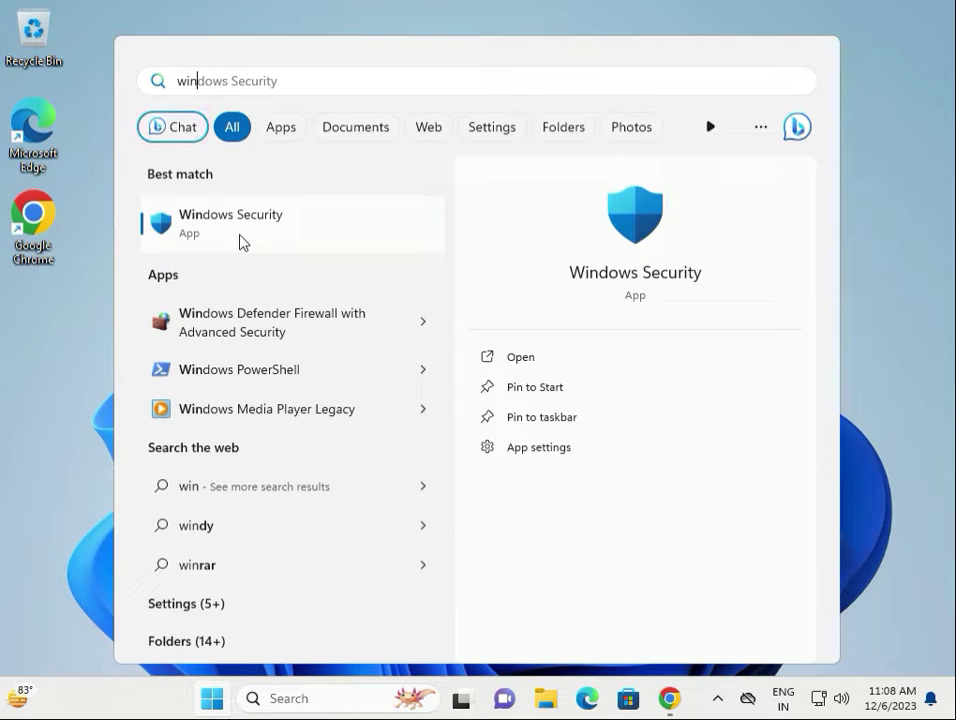
left_click(239, 236)
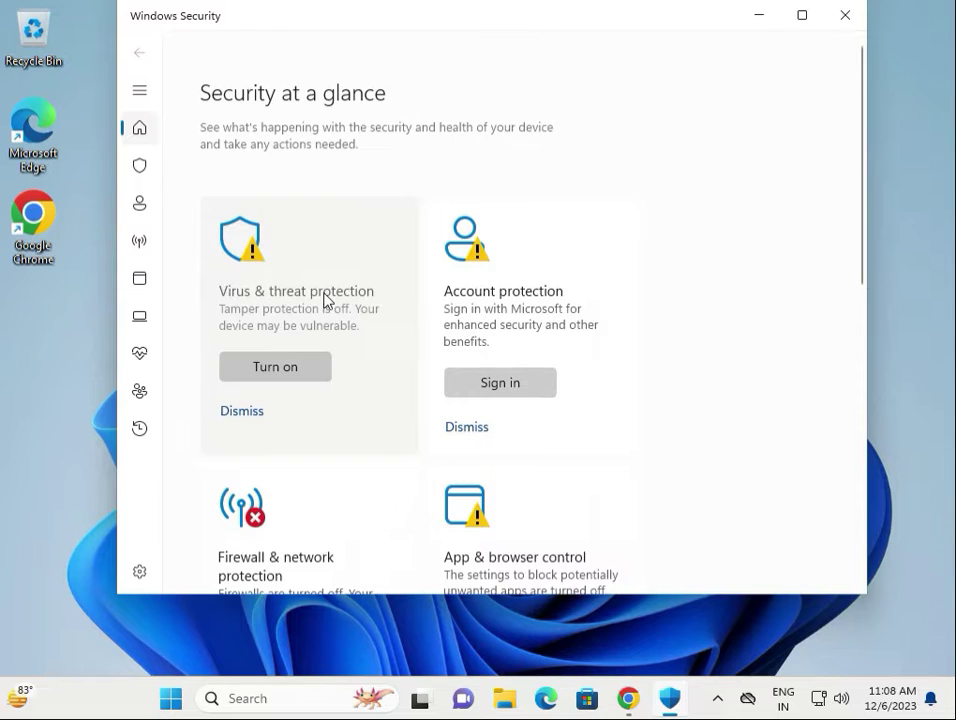
- Start a Microsoft Defender Antivirus (offline scan) from Virus & threat protection, then close Windows Security
left_click(324, 298)
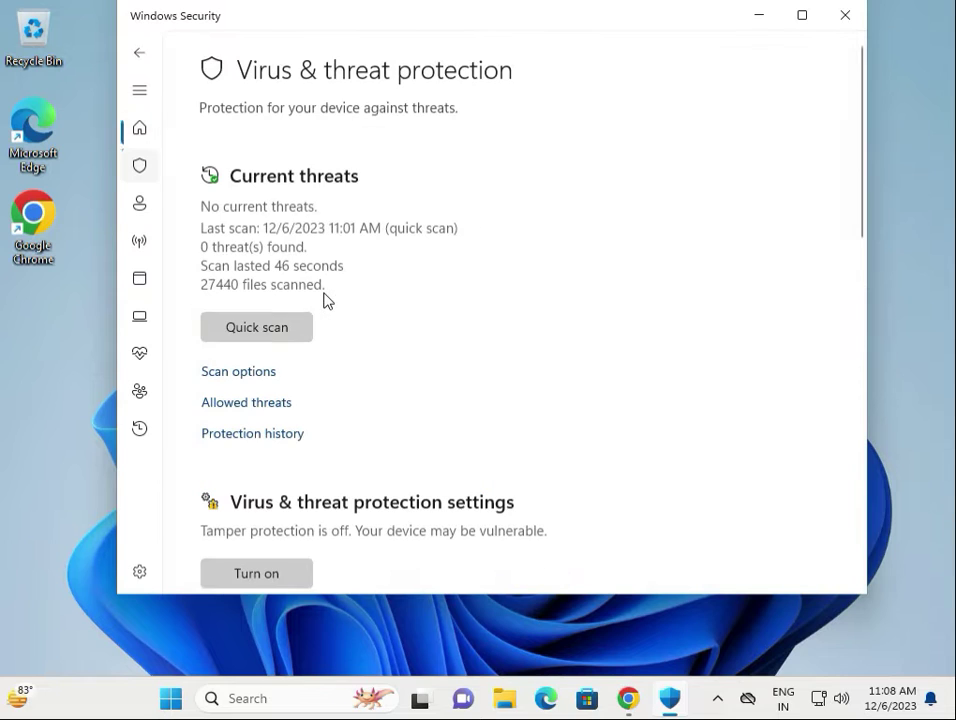
left_click(255, 381)
scroll(365, 412, "down", 2)
scroll(366, 420, "down", 3)
left_click(222, 360)
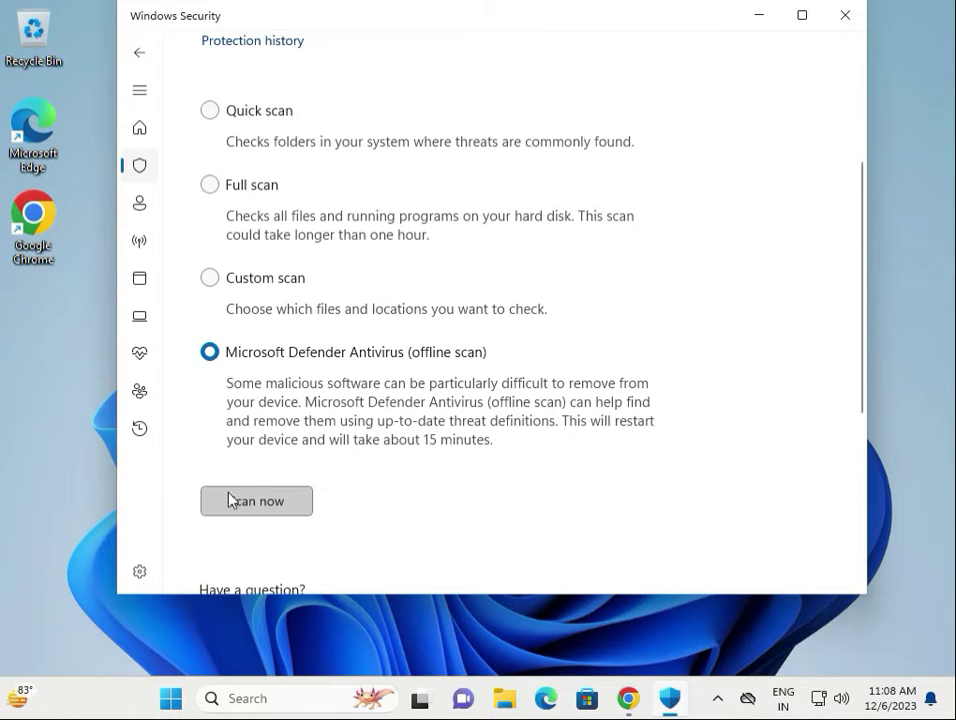
left_click(262, 502)
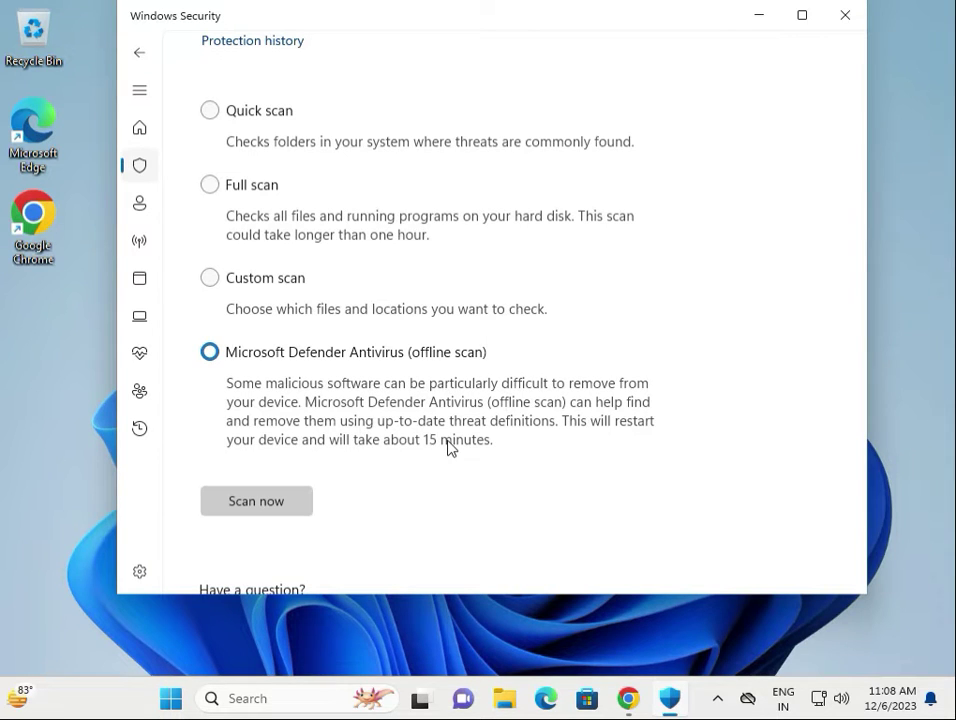
left_click(845, 17)
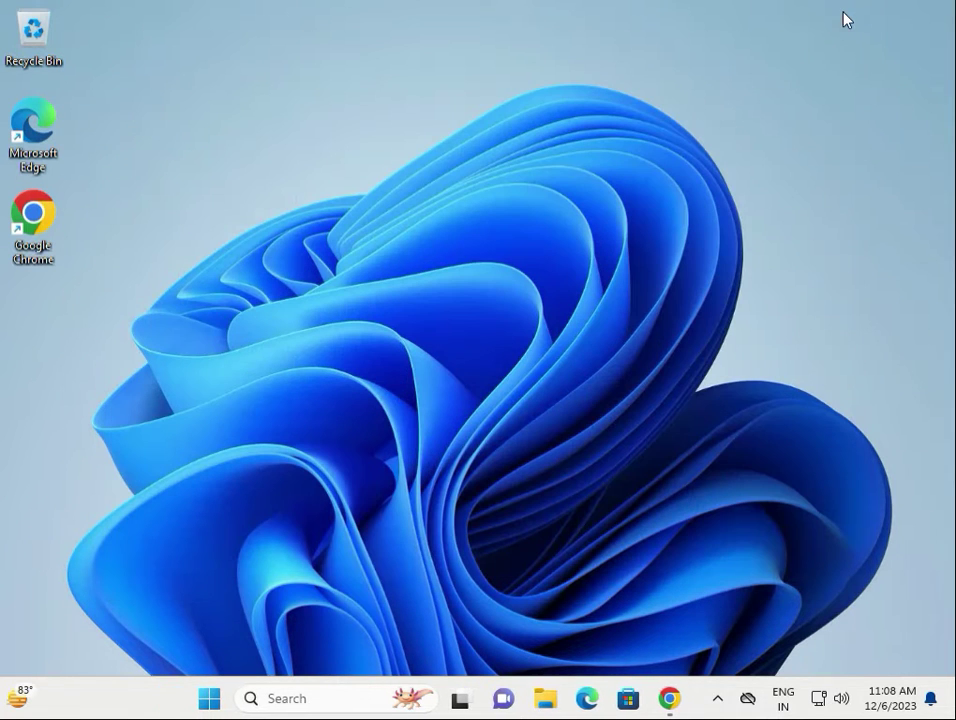
- Open Device Manager from the Start button's power-user menu
left_click(209, 700)
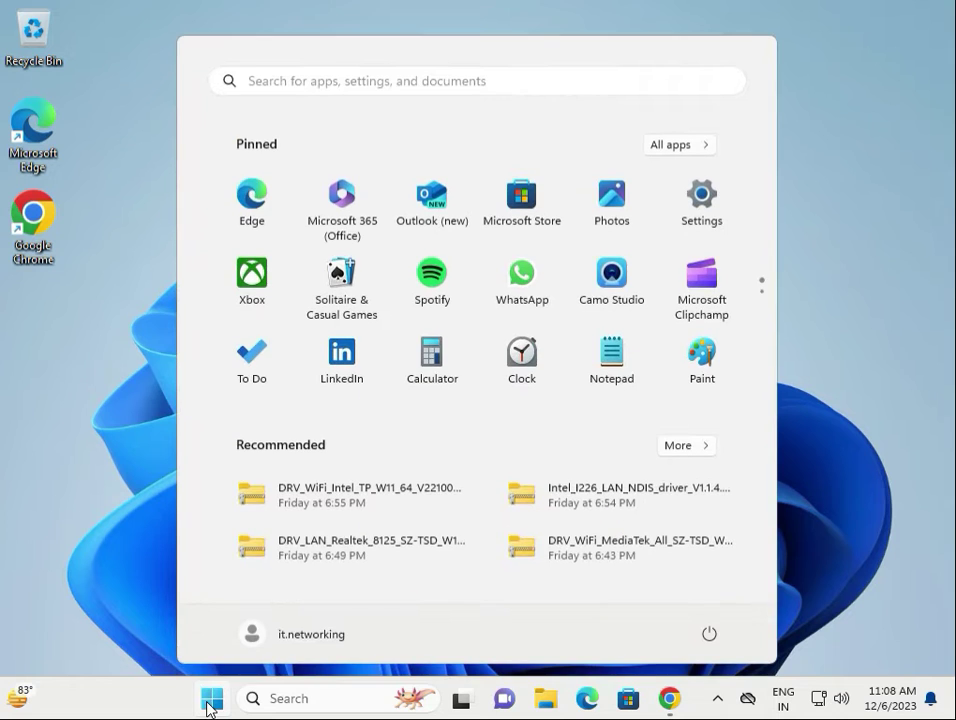
right_click(209, 706)
left_click(75, 607)
right_click(209, 698)
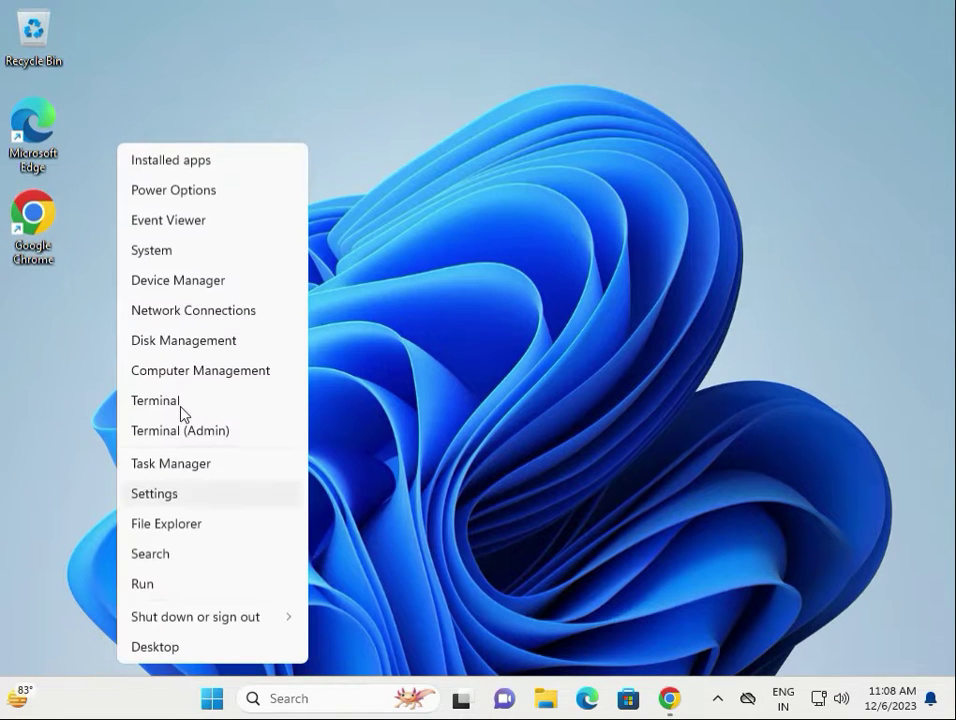
left_click(188, 289)
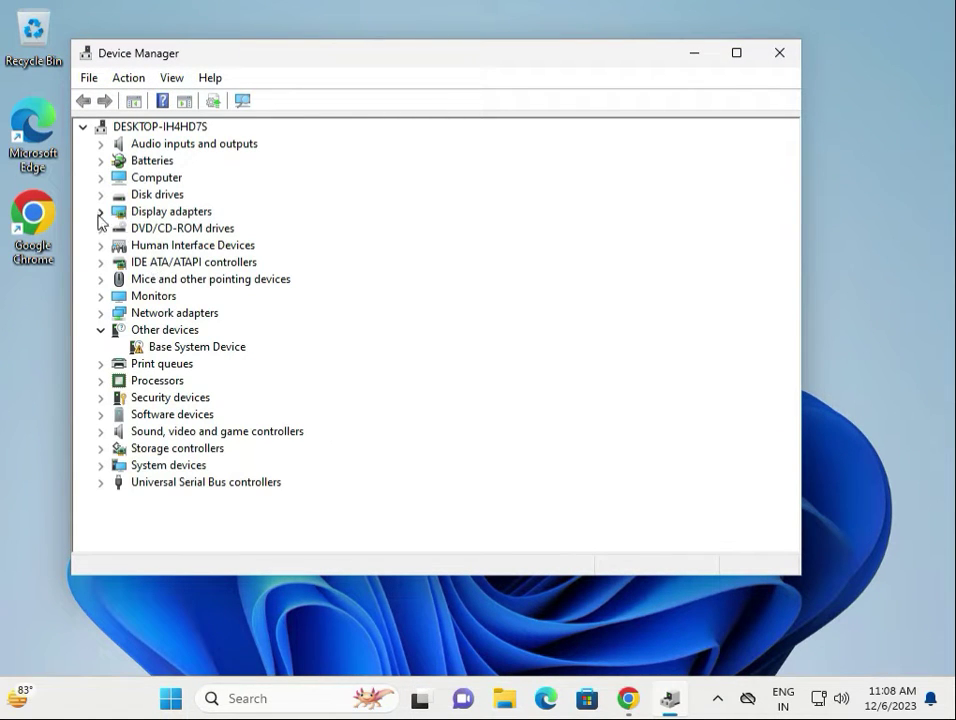
- Auto-update the Microsoft Basic Display Adapter driver, finding the best one installed, and close Device Manager
left_click(99, 212)
left_click(167, 229)
right_click(203, 228)
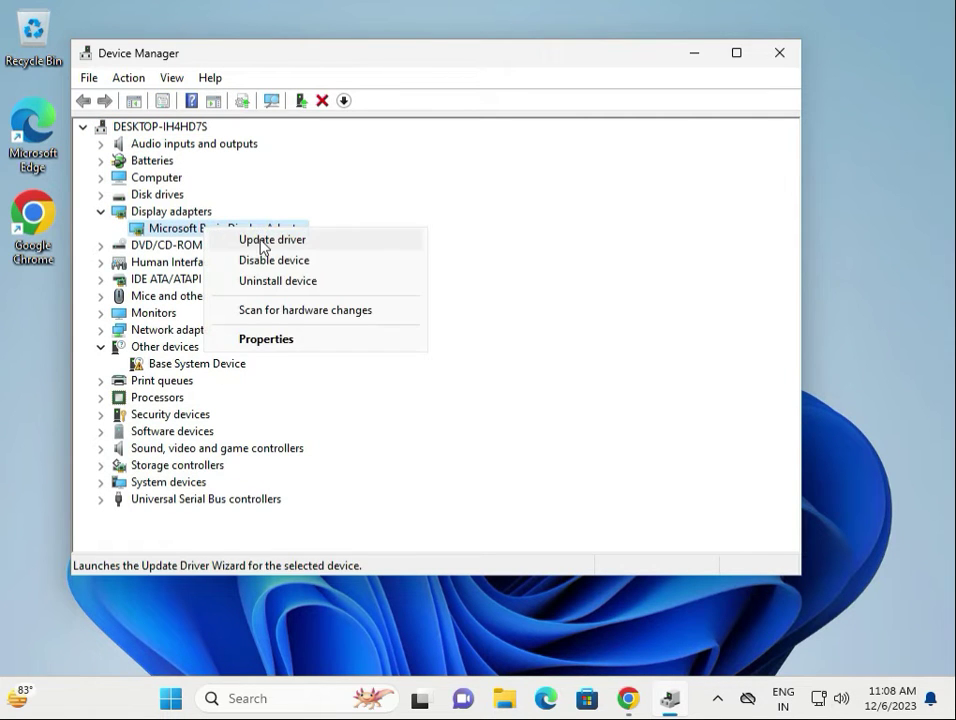
left_click(262, 240)
left_click(309, 285)
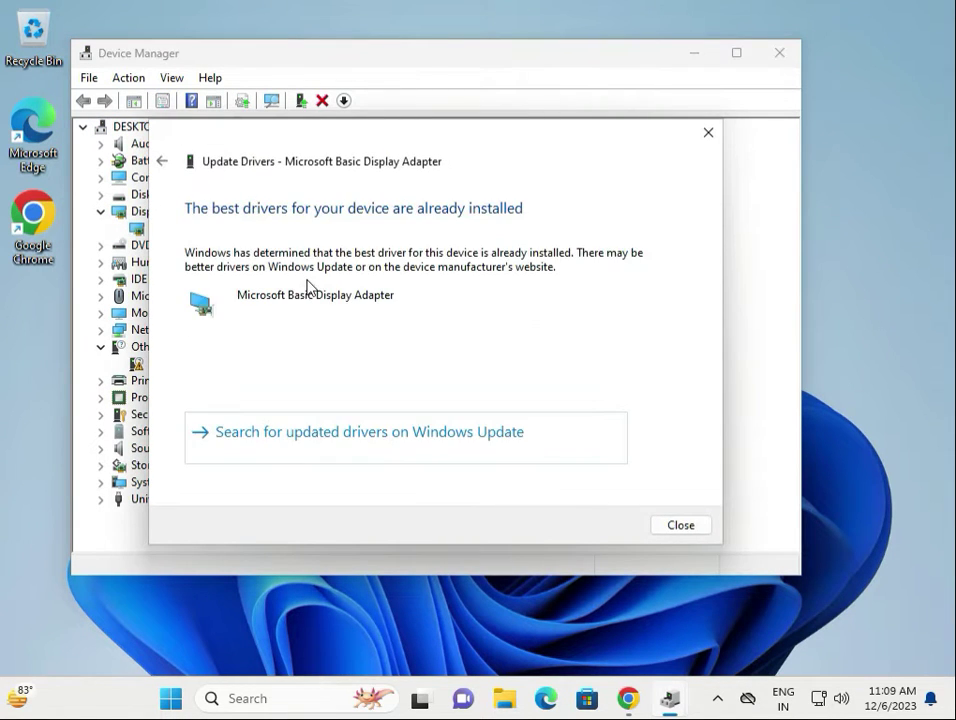
left_click(676, 526)
left_click(779, 58)
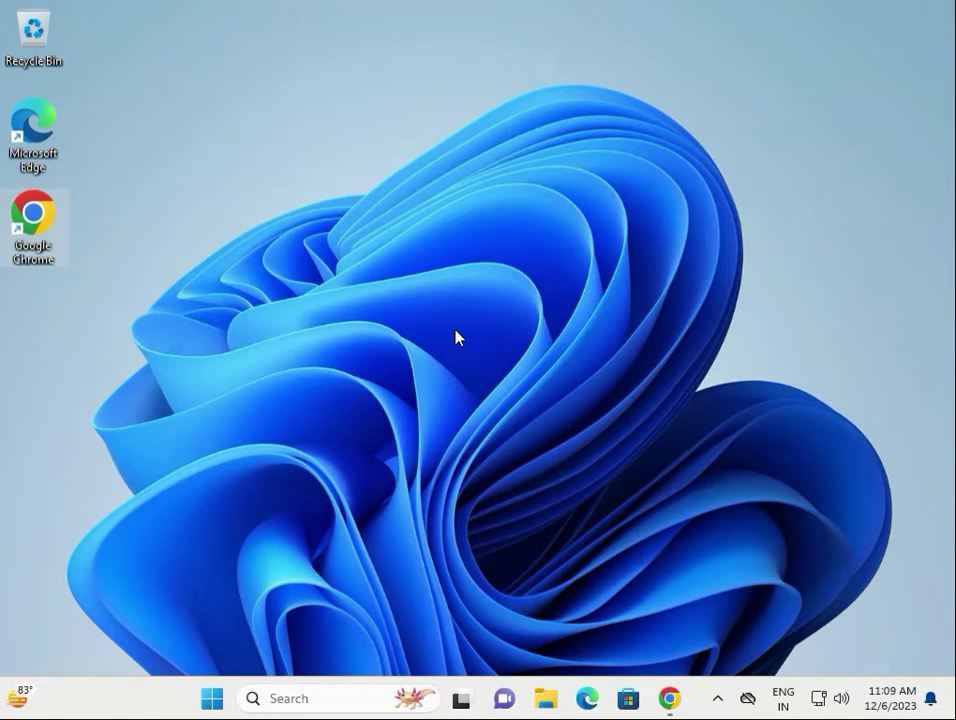
- Open the %temp% folder through Run and select all 256 items in it
key("super+r")
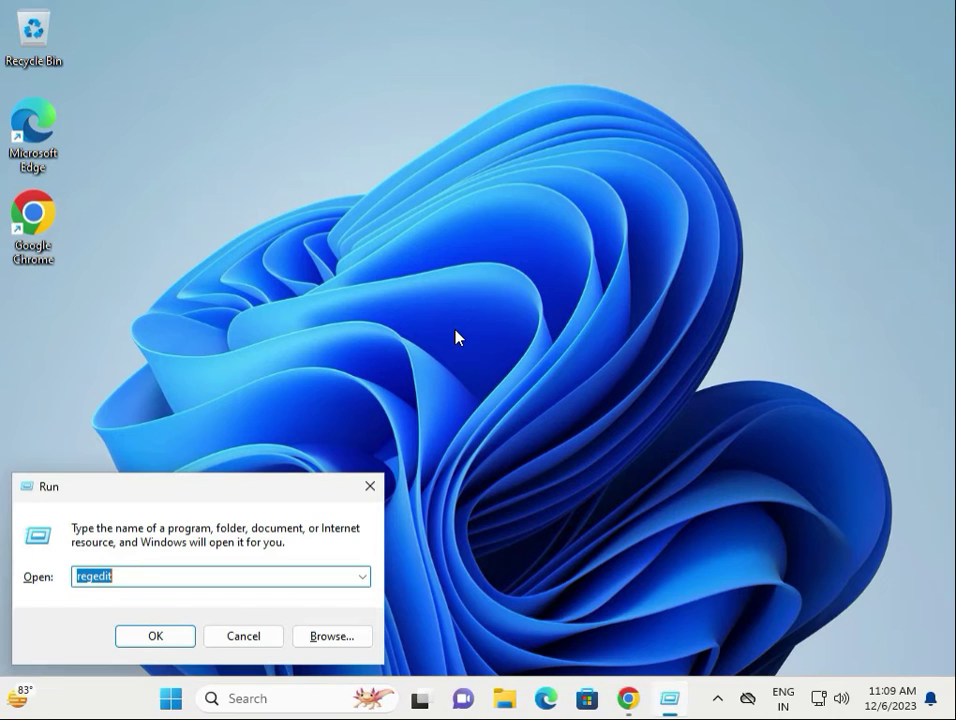
type("%temp")
type("%")
left_click(168, 638)
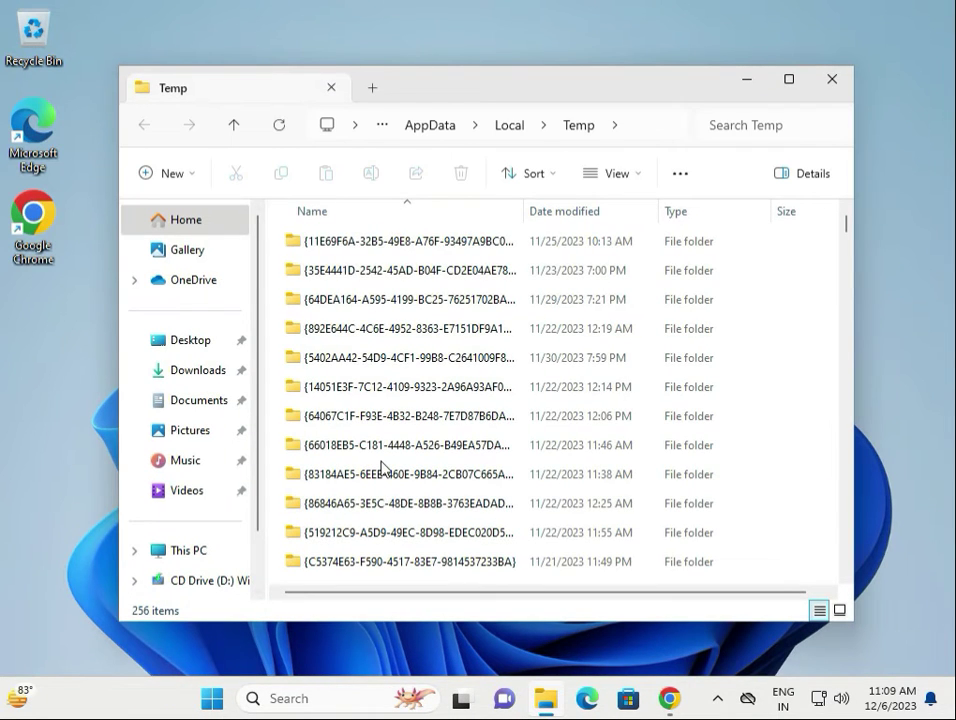
key("ctrl+a")
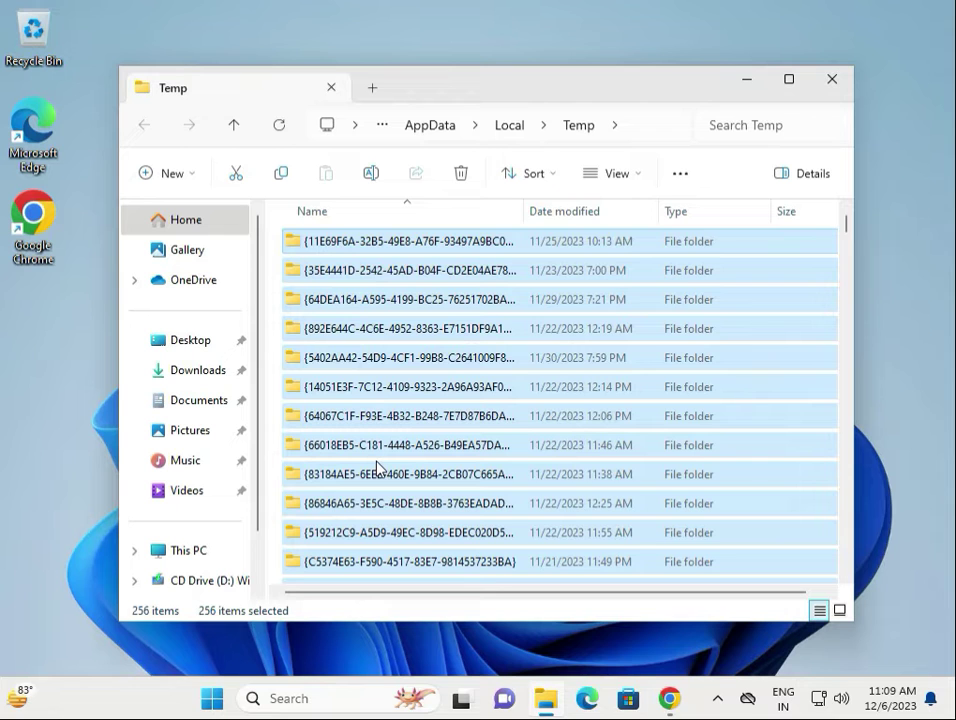
- Permanently delete the selected Temp items, continuing with administrator permission for all items
key("shift+Delete")
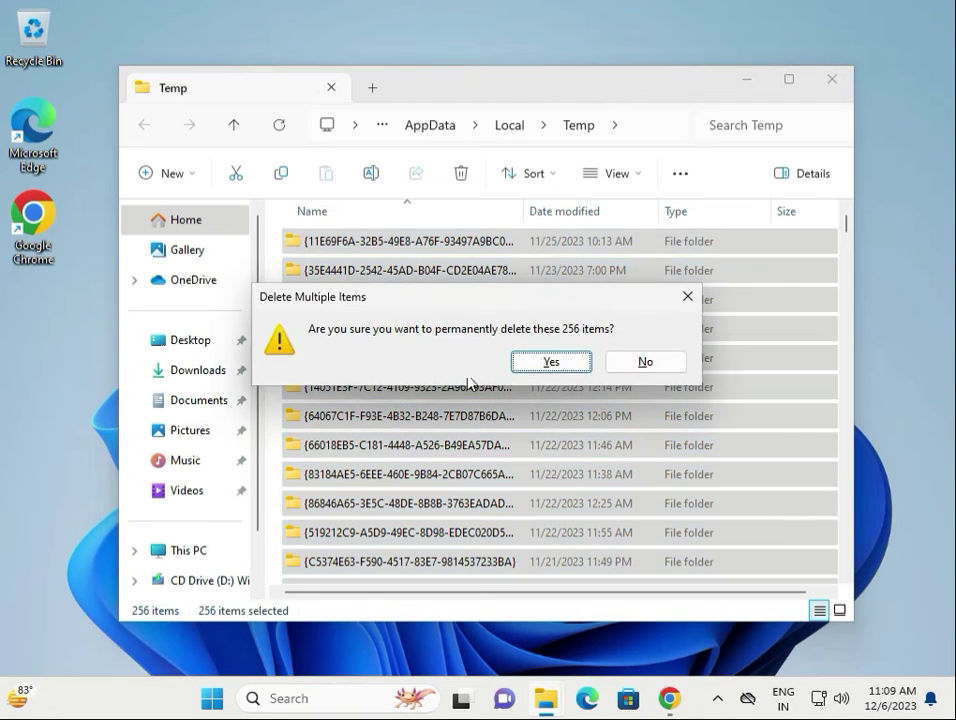
left_click(549, 362)
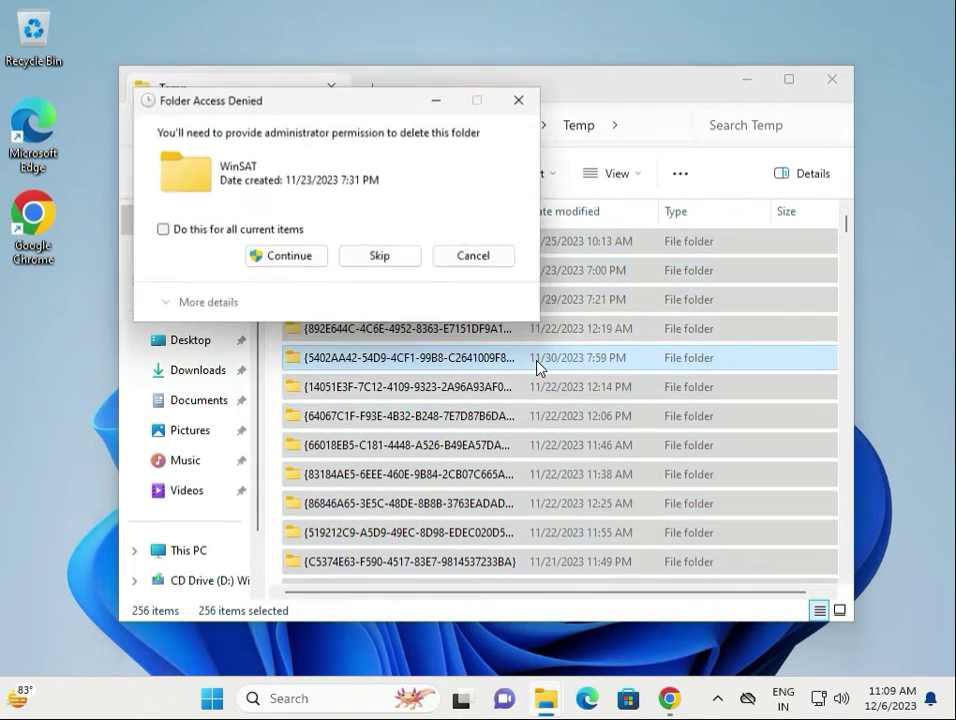
left_click(155, 227)
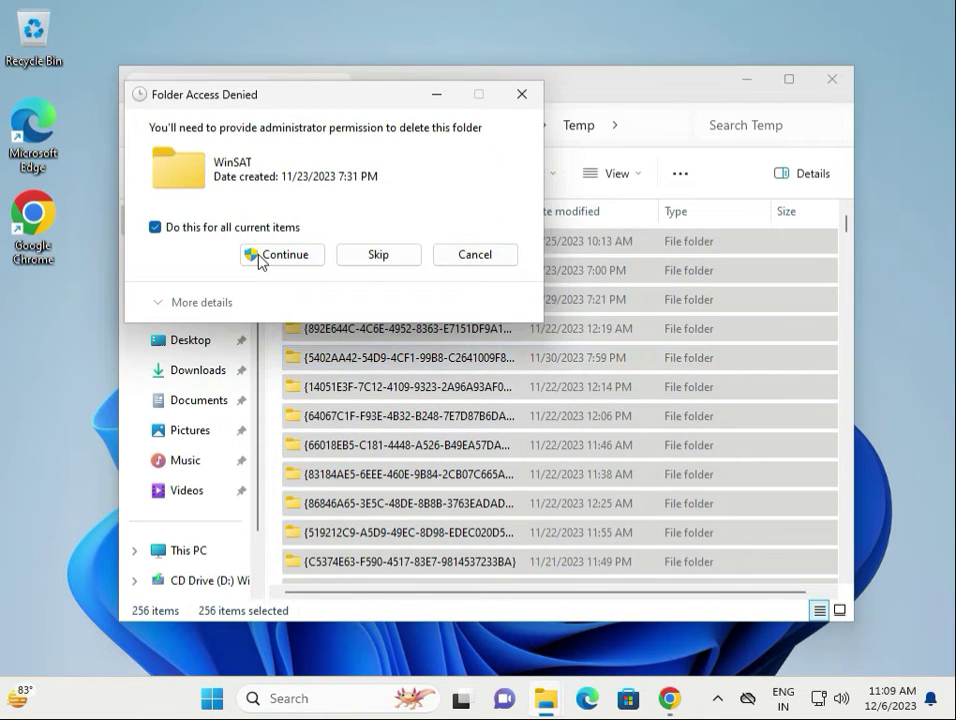
left_click(262, 255)
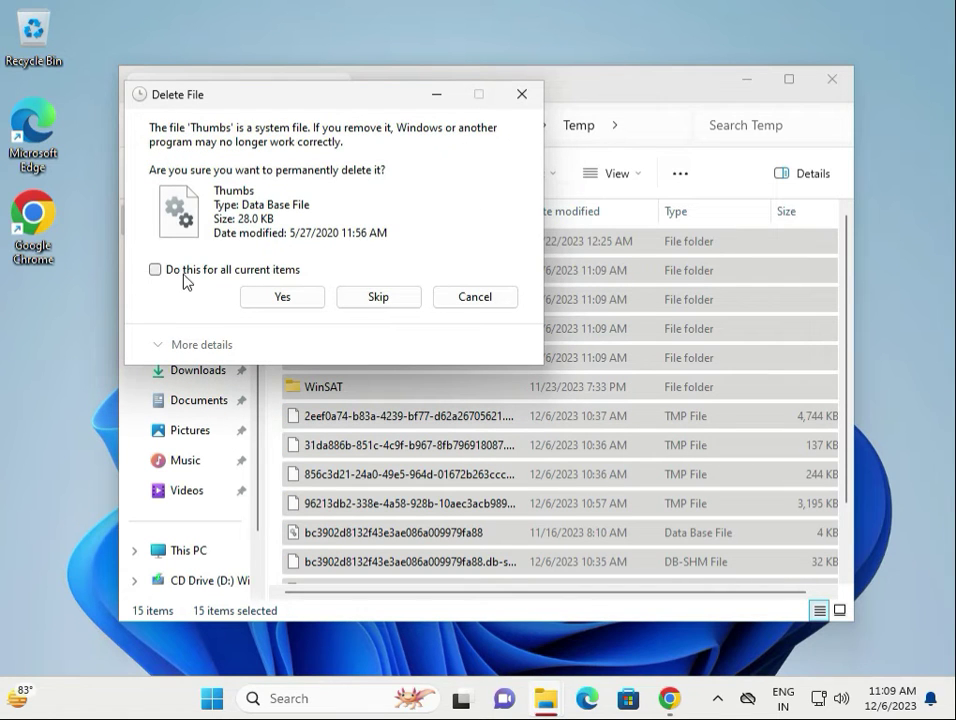
- Skip all protected and in-use files, then close the Temp folder window
left_click(187, 272)
left_click(381, 303)
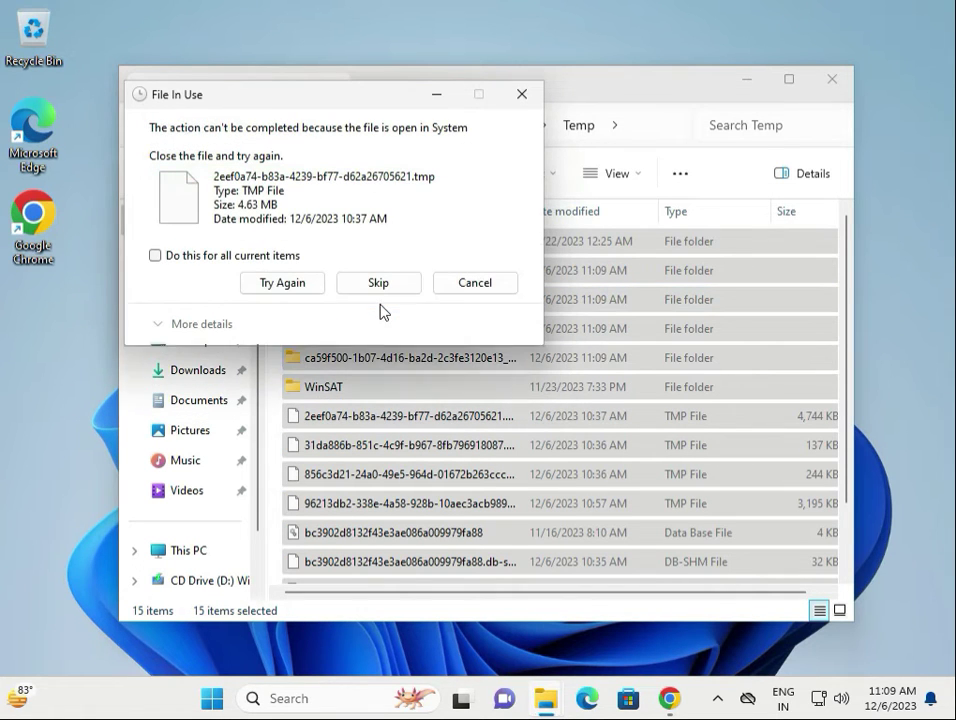
left_click(200, 257)
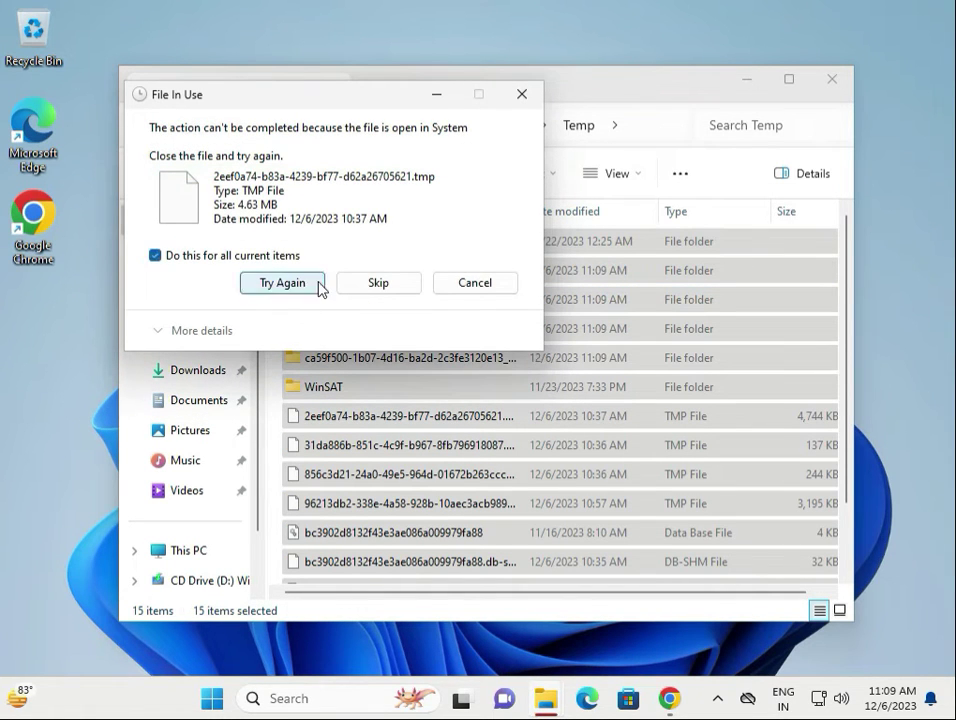
left_click(375, 283)
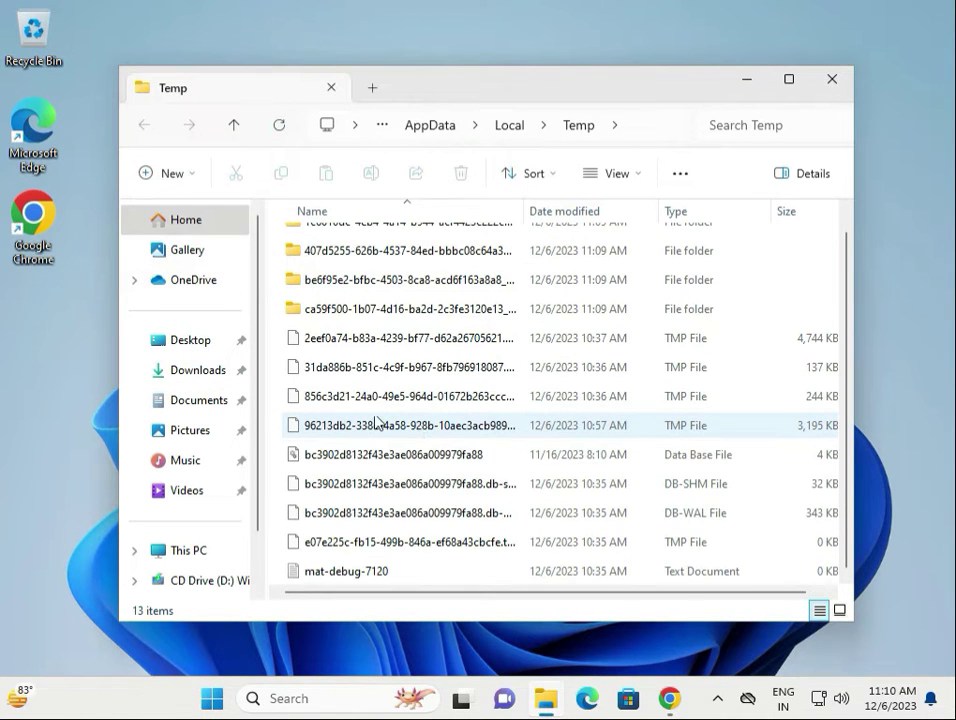
left_click(831, 79)
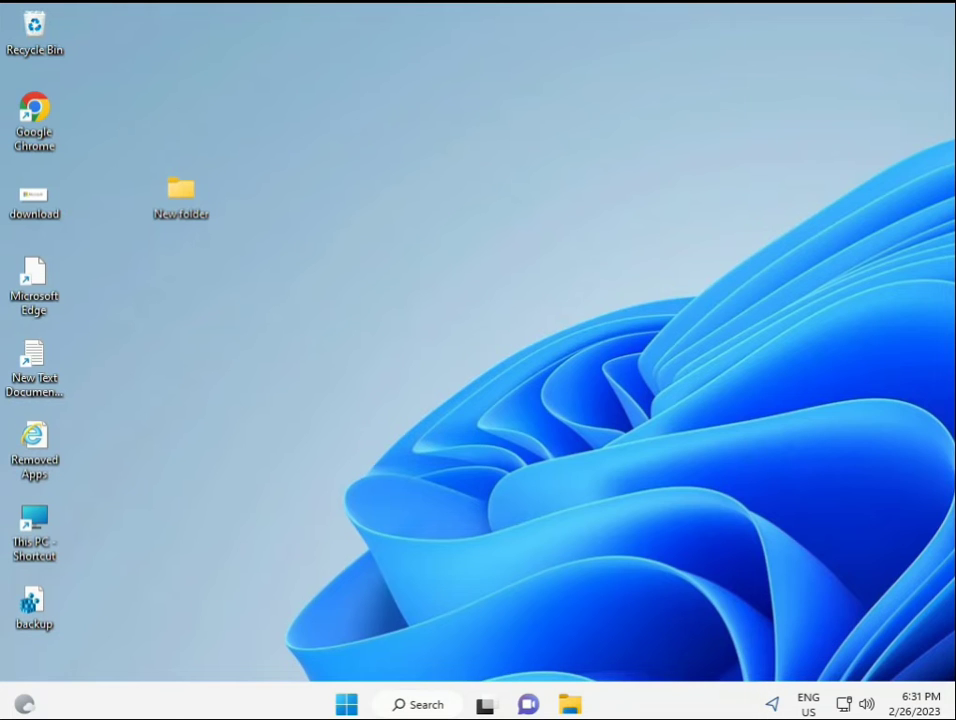
- Search 'cmd' and run Command Prompt as administrator, approving the UAC prompt
left_click(345, 705)
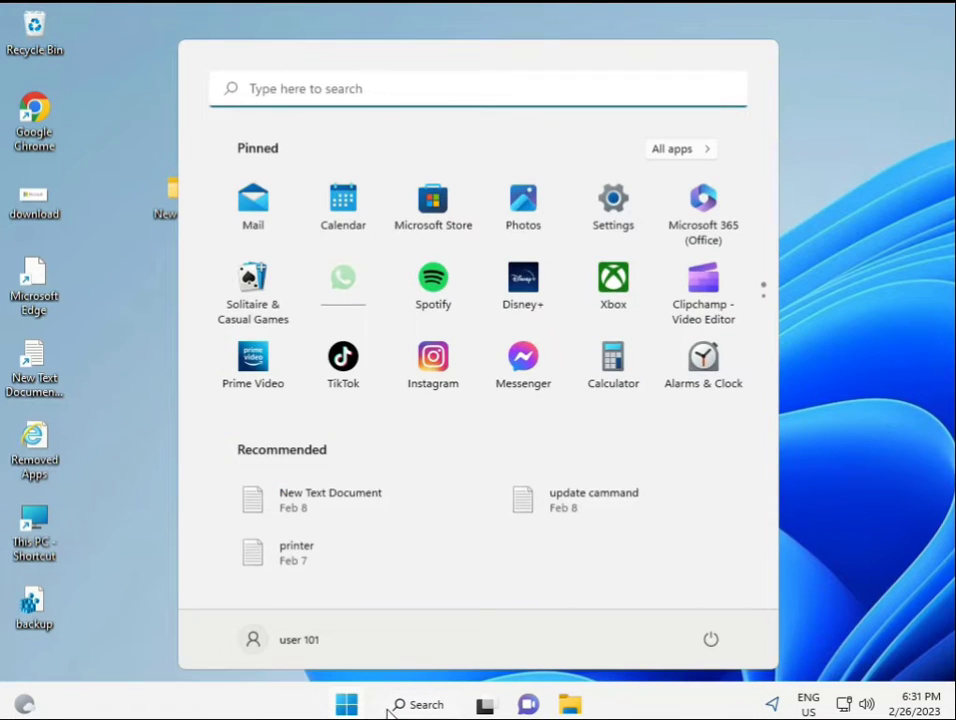
left_click(392, 706)
type("cmd")
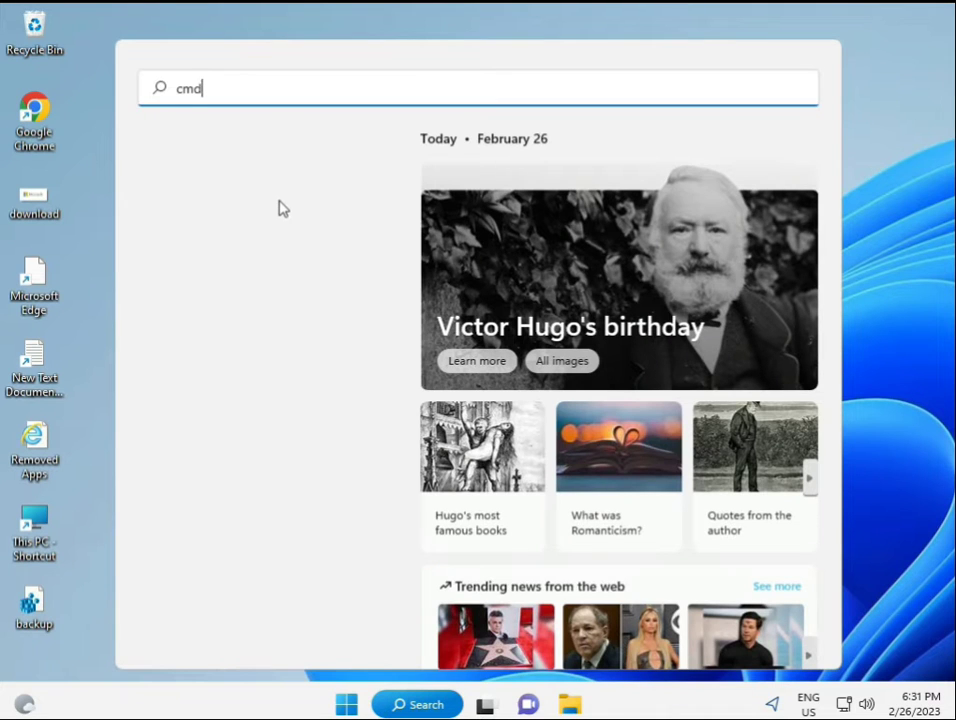
left_click(211, 234)
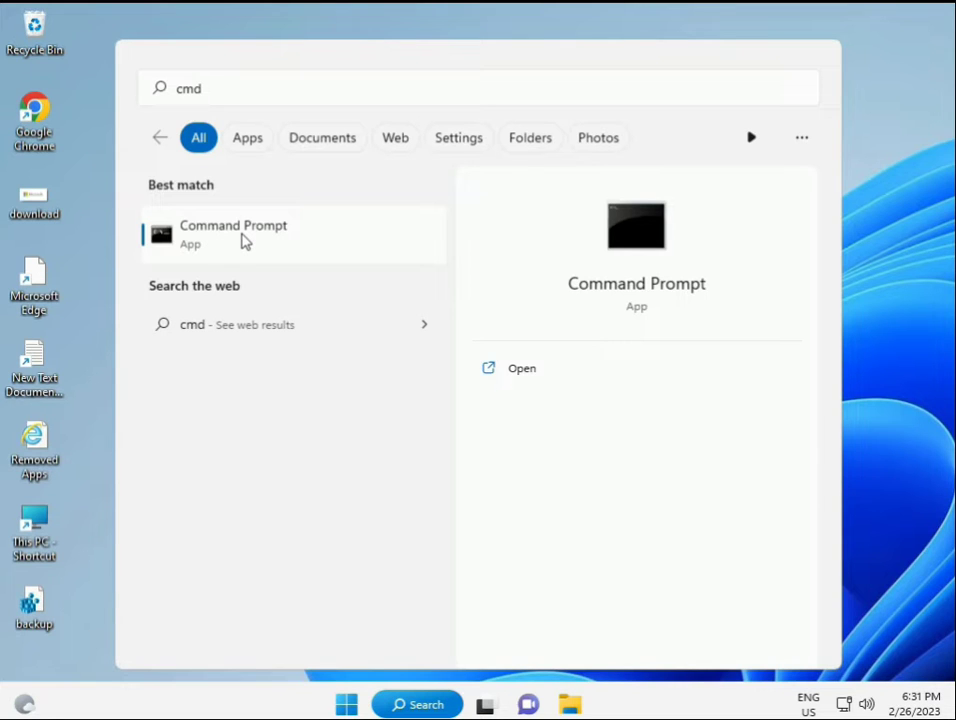
right_click(245, 241)
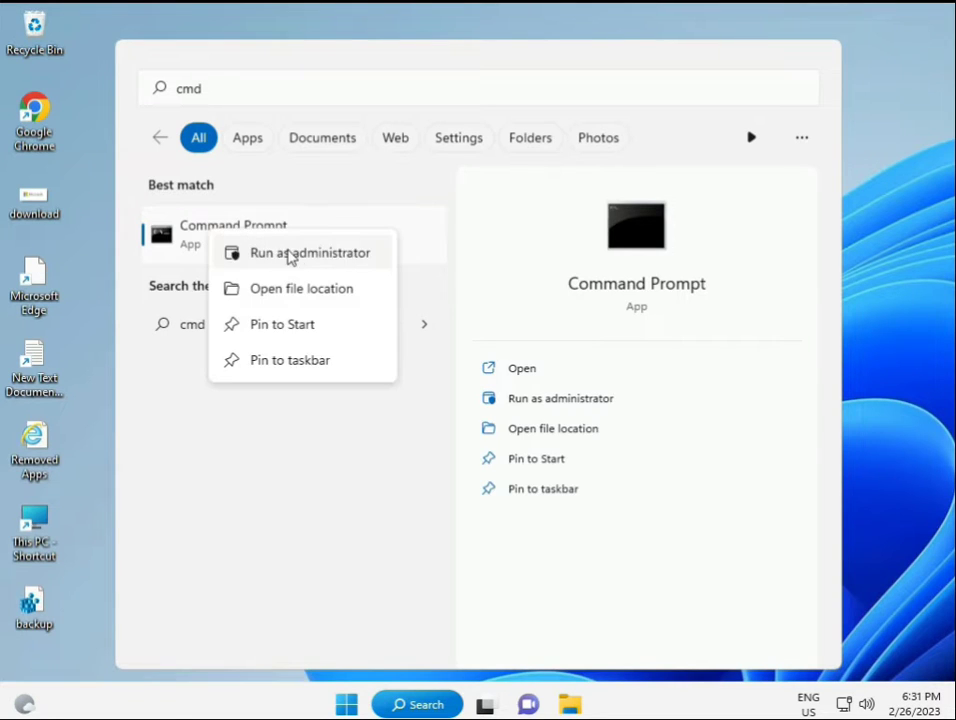
key("Escape")
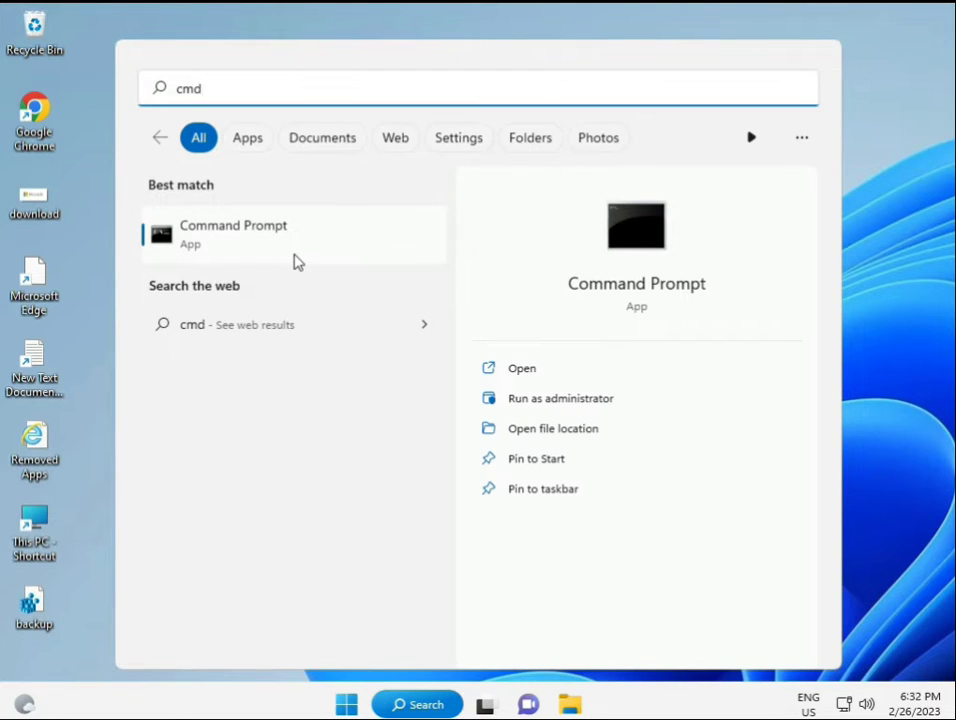
left_click(295, 261)
left_click(392, 493)
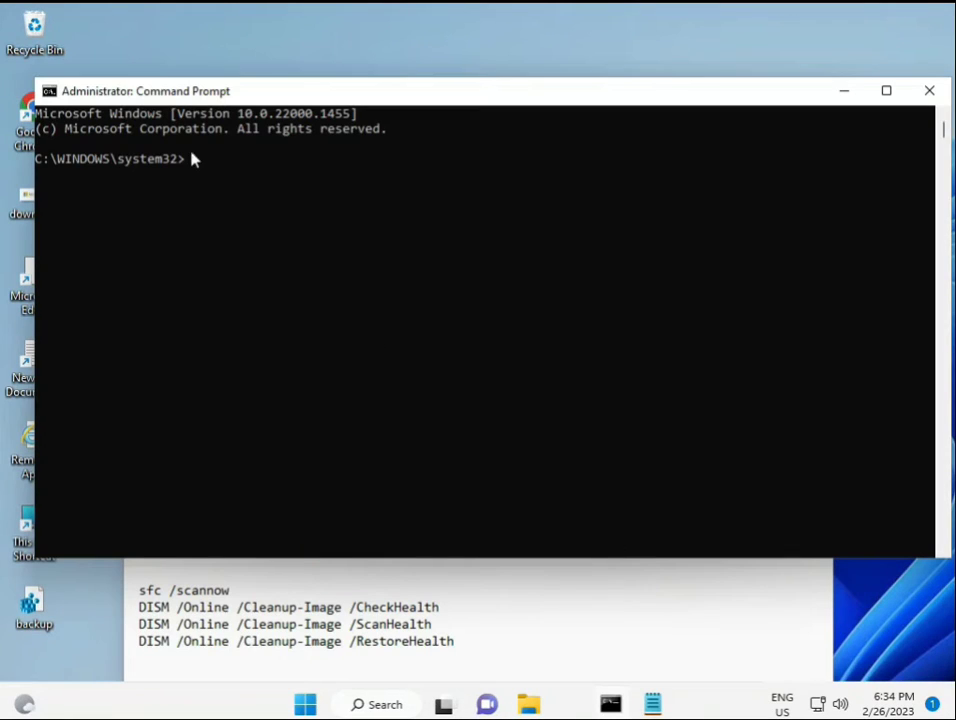
- Run sfc /scannow in the console; verification reaches 100% with no integrity violations
left_click(193, 160)
type("s")
key("BackSpace")
key("BackSpace")
key("BackSpace")
type("sfc /scannow")
key("Return")
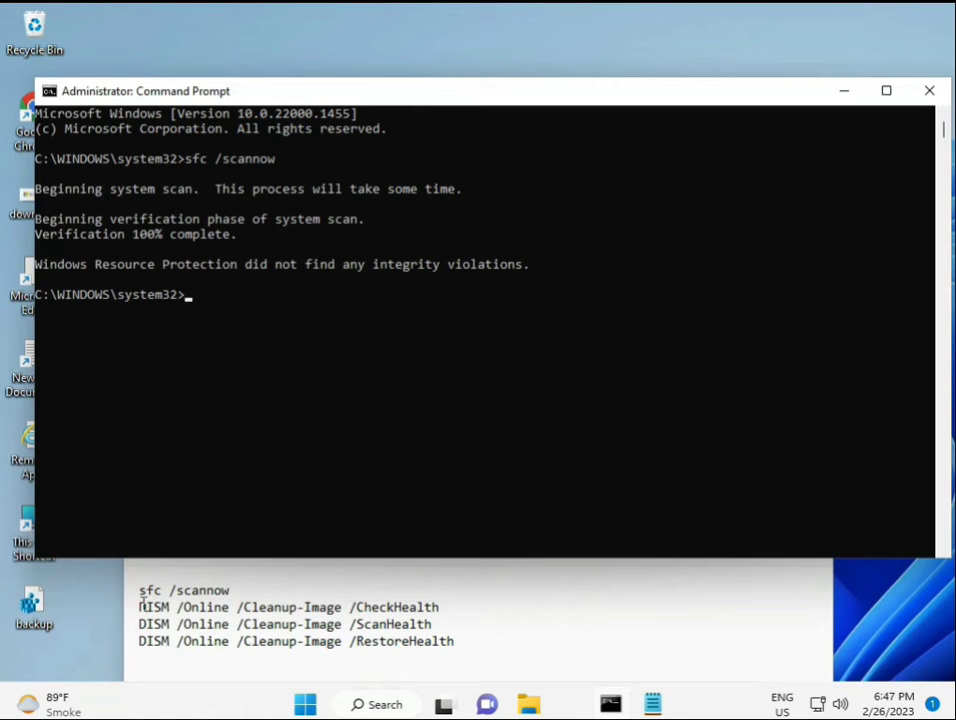
- Copy the DISM CheckHealth command line from the Notepad notes
left_click_drag(139, 607, 449, 608)
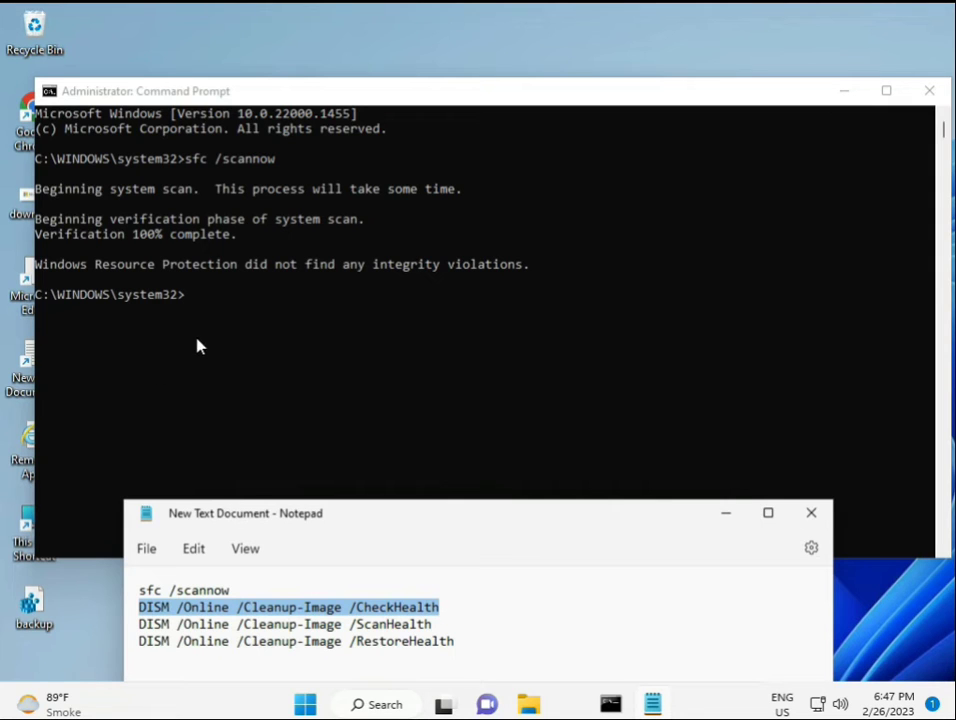
right_click(253, 607)
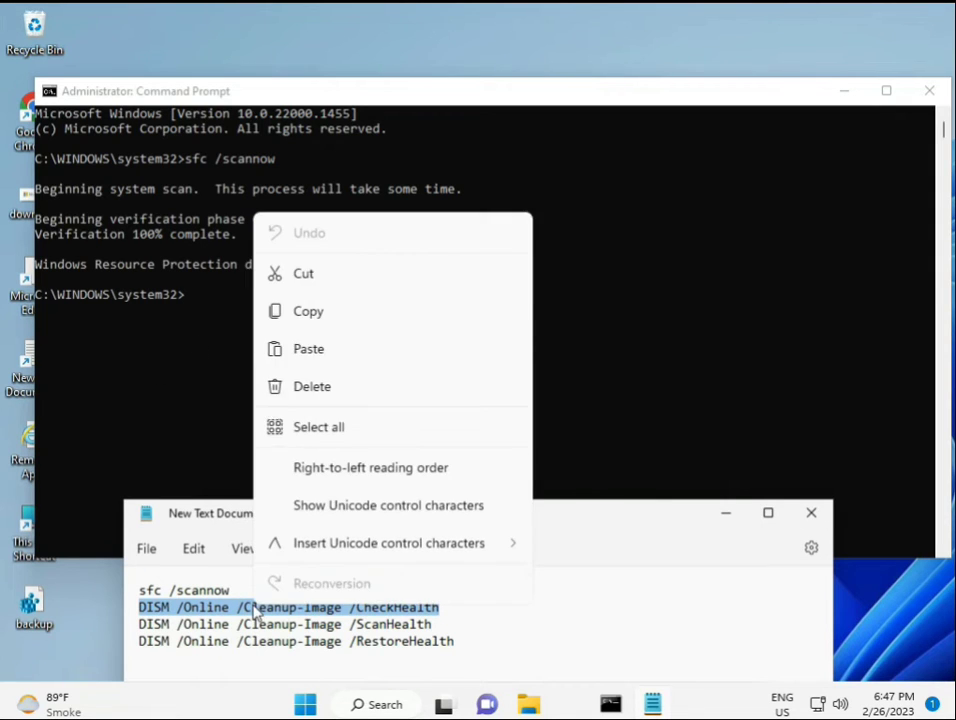
left_click(297, 330)
left_click(195, 305)
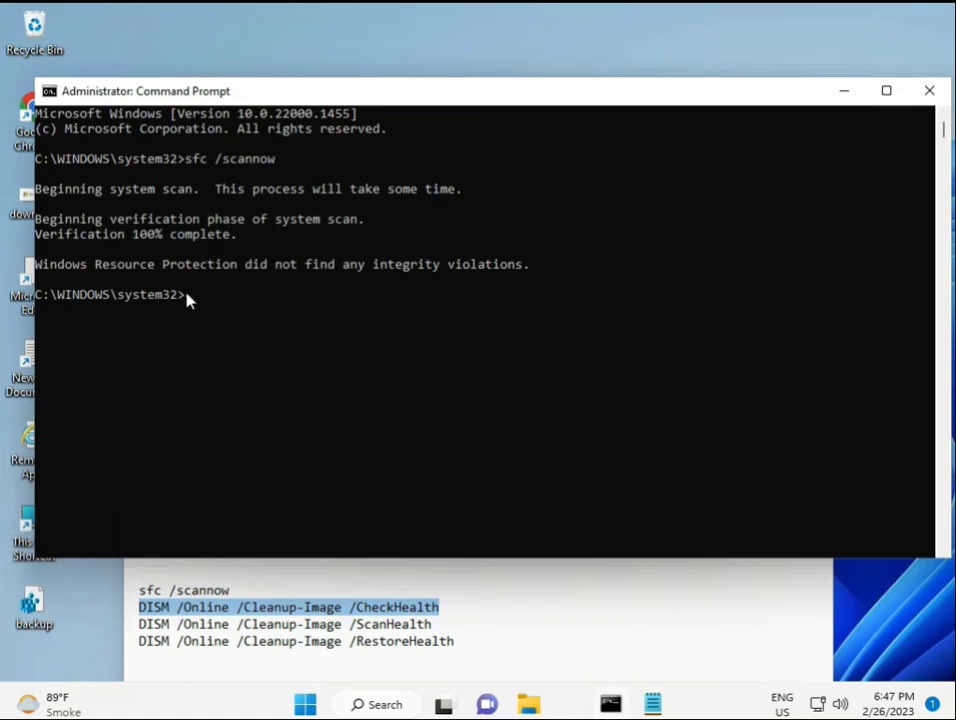
- Paste the CheckHealth command into the console and run it, reporting no corruption
right_click(80, 92)
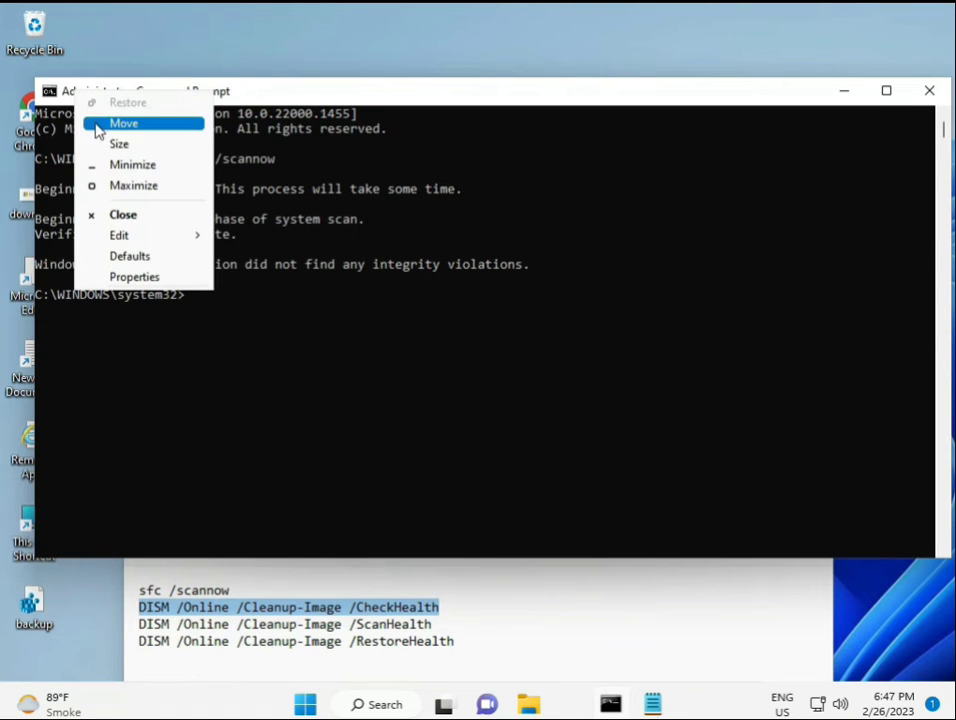
mouse_move(130, 235)
left_click(252, 275)
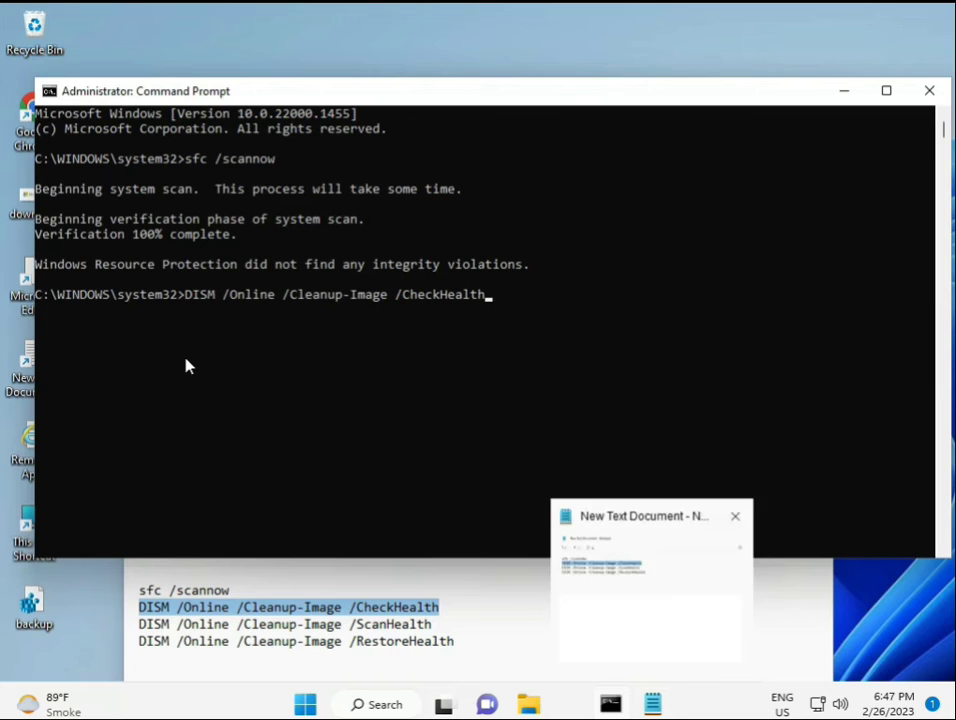
left_click(187, 300)
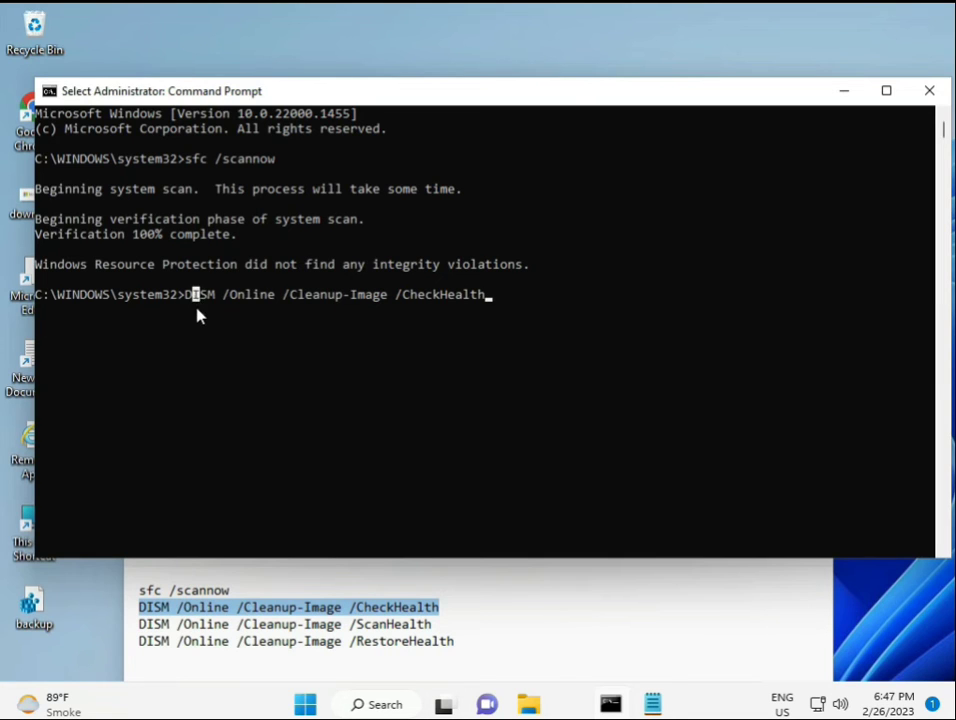
key("Return")
key("Return")
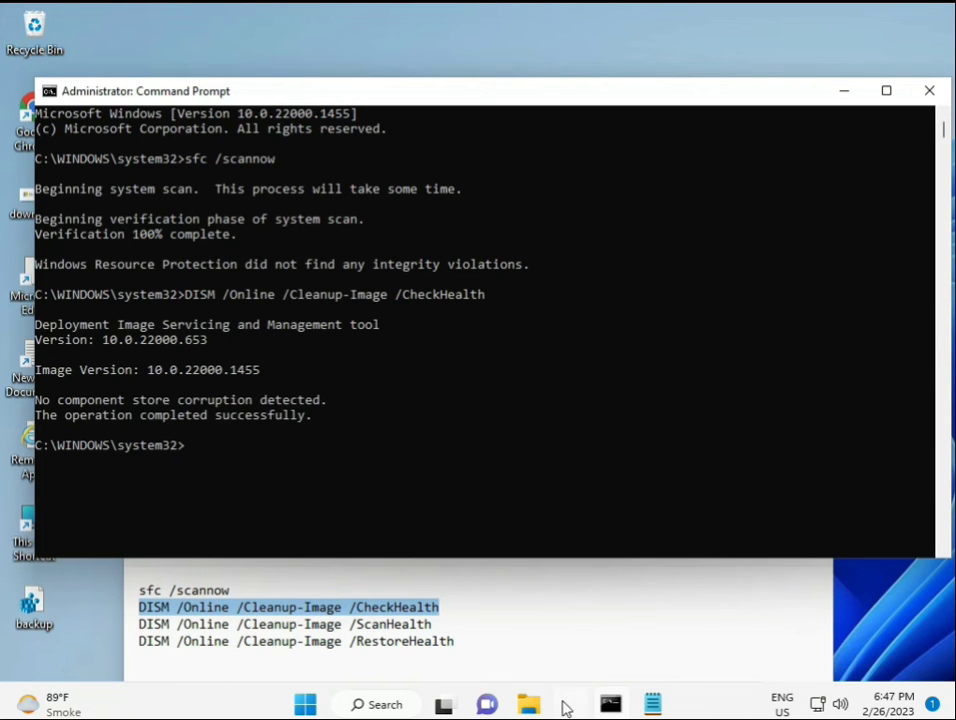
- Copy the DISM ScanHealth command line from the Notepad notes
left_click(140, 624)
left_click(453, 625, "shift")
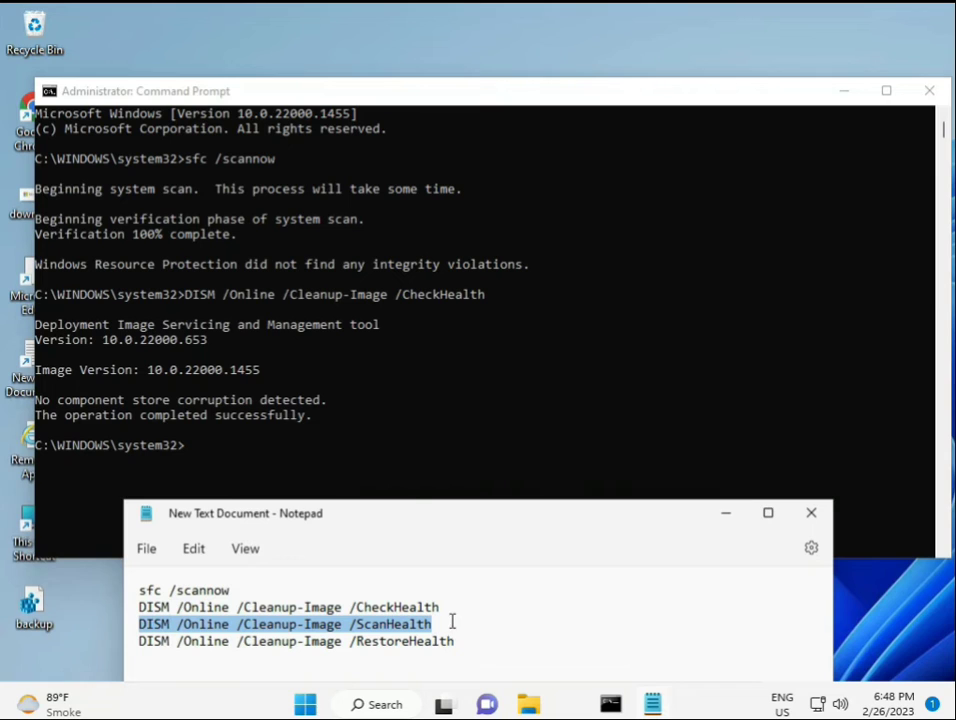
right_click(425, 632)
left_click(468, 350)
left_click(465, 361)
- Paste the ScanHealth command into the console and run it to 100%
left_click(190, 455)
right_click(192, 455)
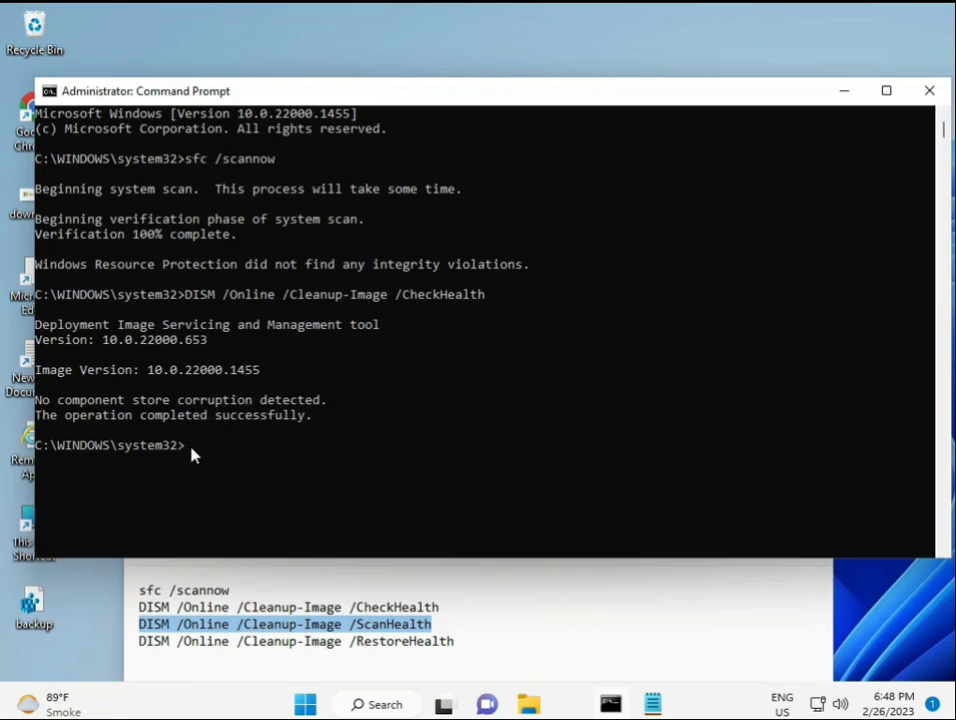
right_click(193, 455)
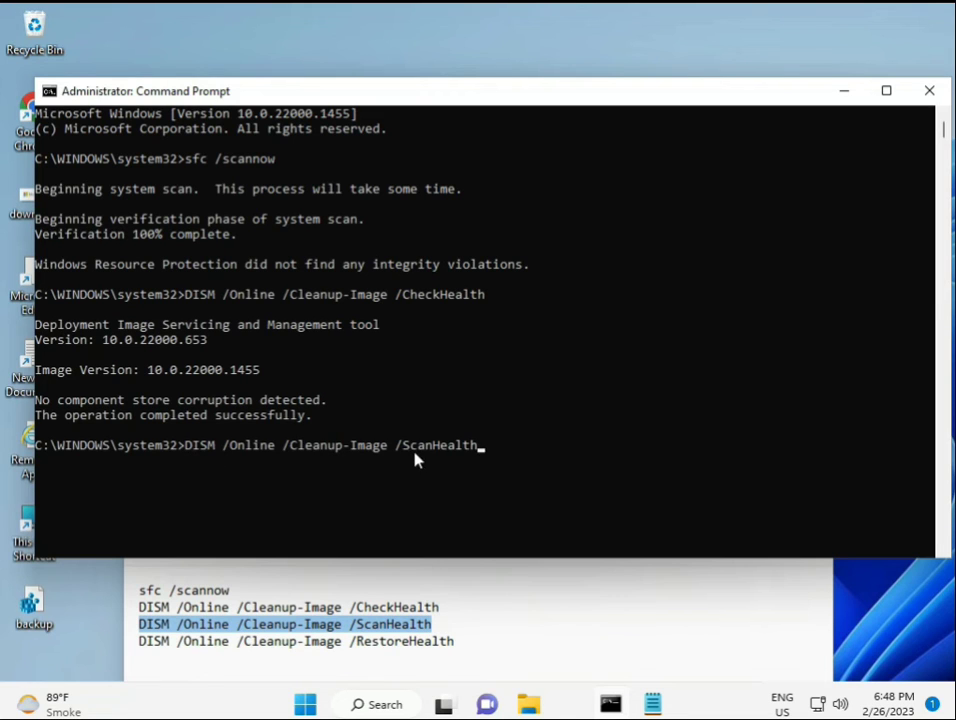
key("Return")
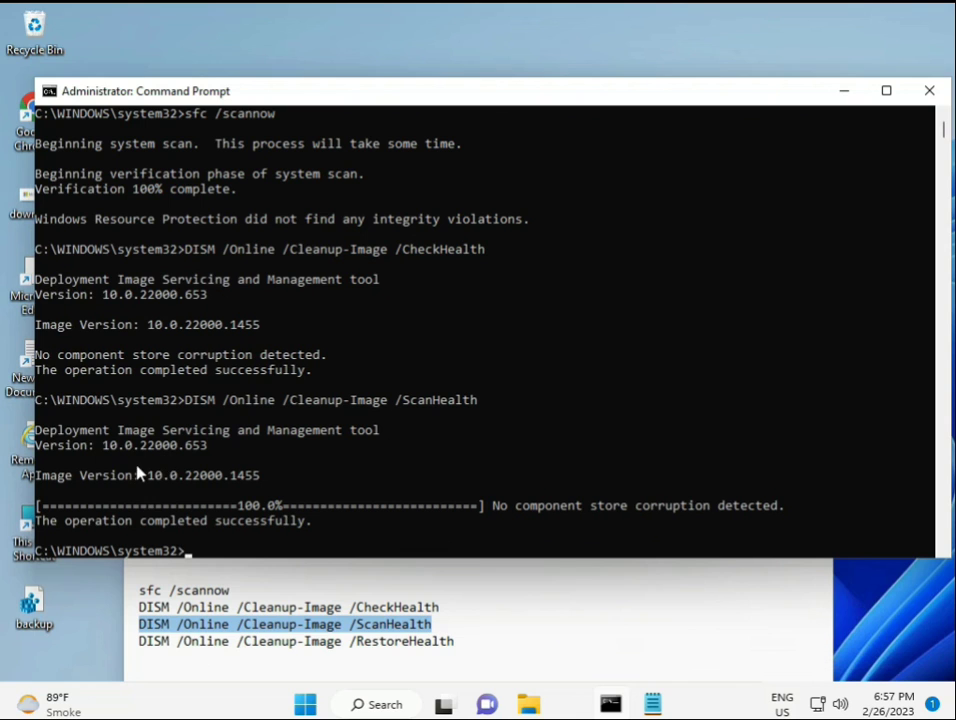
- Copy the DISM RestoreHealth command line from the Notepad notes
left_click_drag(213, 521, 316, 524)
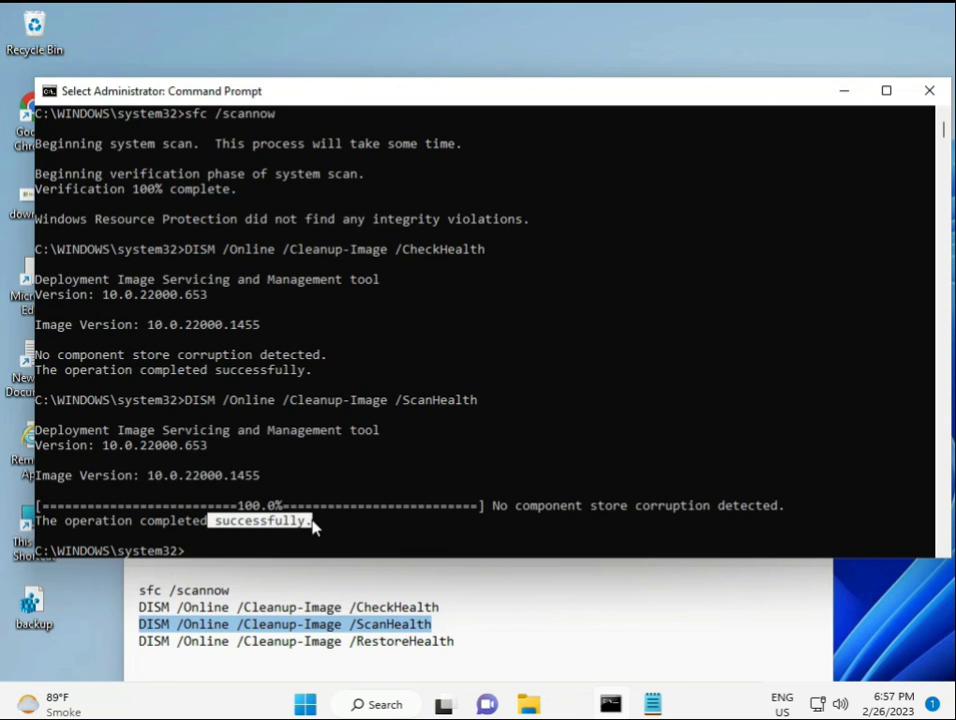
left_click(228, 643)
triple_click(228, 643)
right_click(226, 648)
left_click(280, 368)
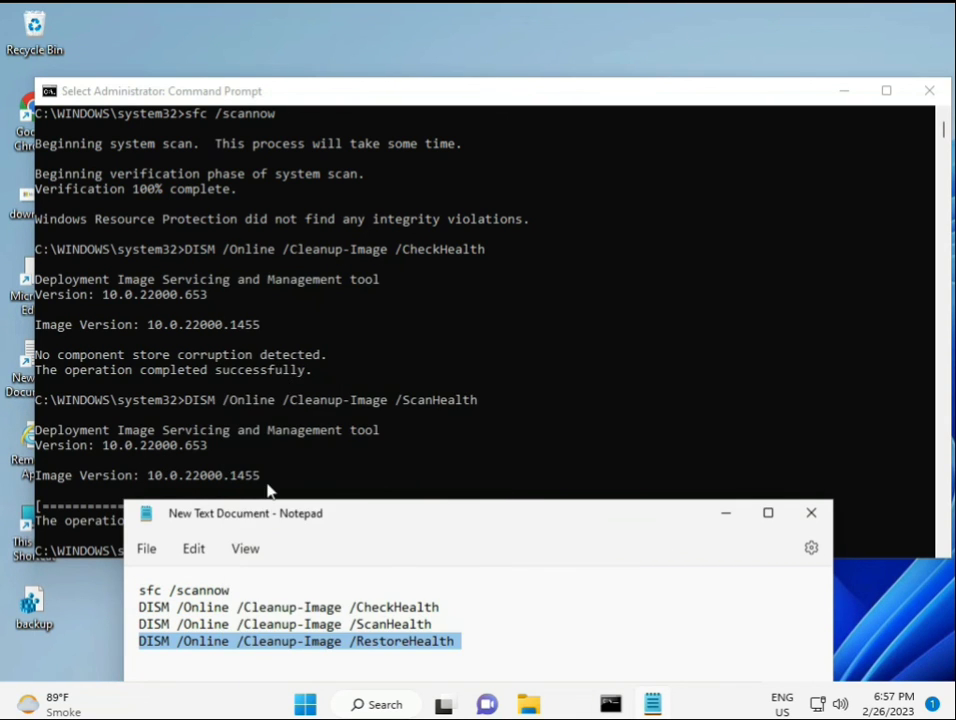
- Paste the RestoreHealth command into the admin Command Prompt and run it
left_click(210, 541)
right_click(188, 557)
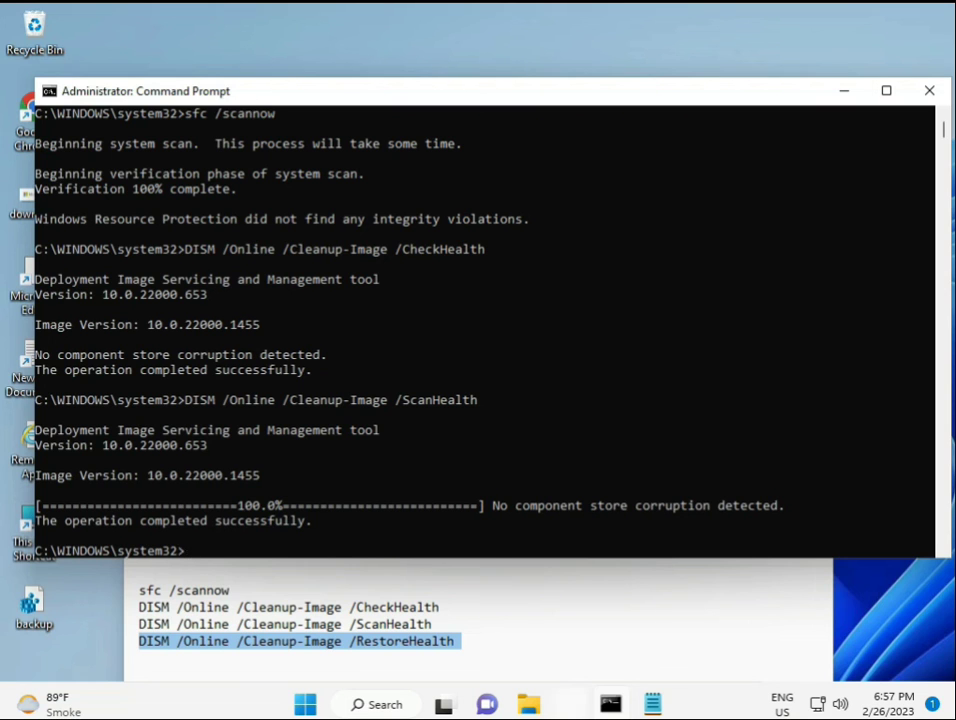
right_click(188, 557)
scroll(597, 470, "down", 5)
scroll(570, 454, "down", 4)
scroll(500, 445, "up", 7)
scroll(660, 340, "up", 2)
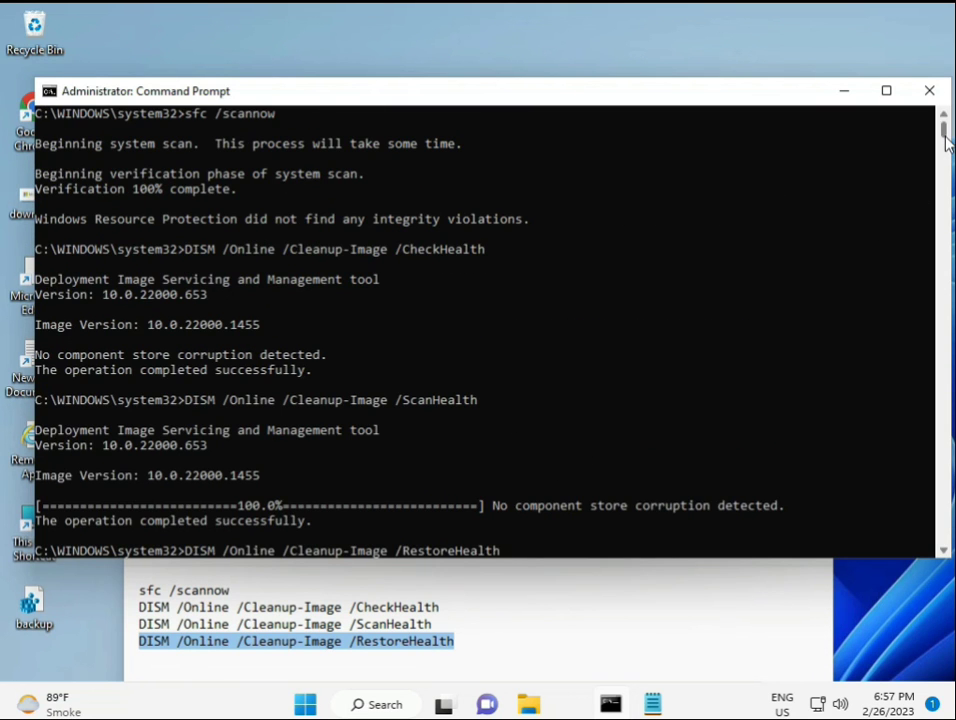
mouse_move(945, 132)
left_mouse_down()
mouse_move(946, 143)
mouse_move(946, 130)
left_mouse_up()
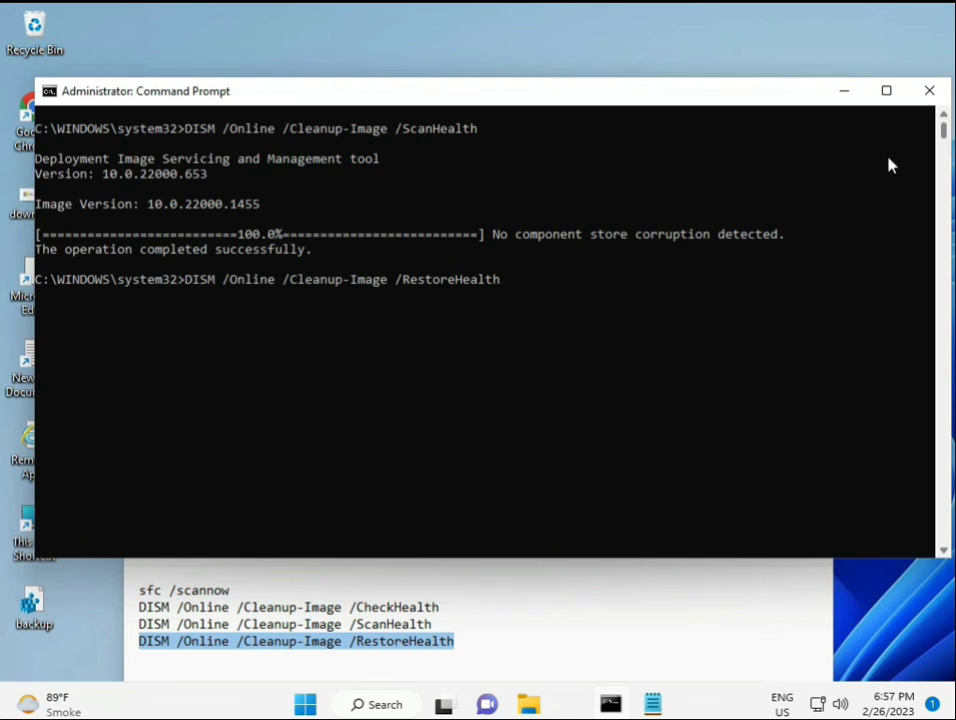
left_click(189, 280)
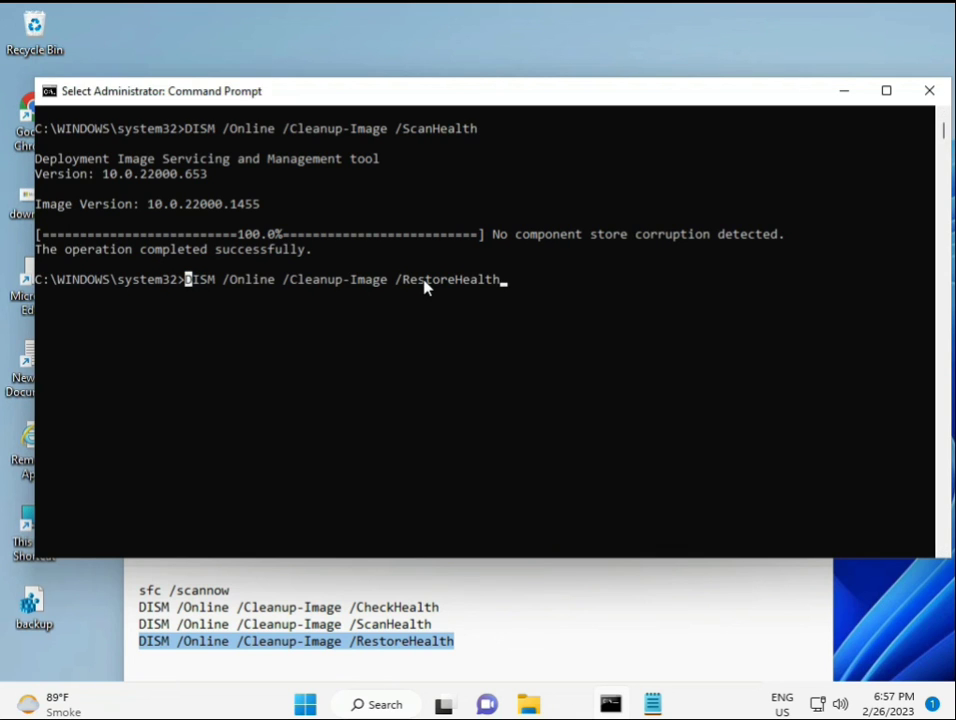
key("Escape")
key("Return")
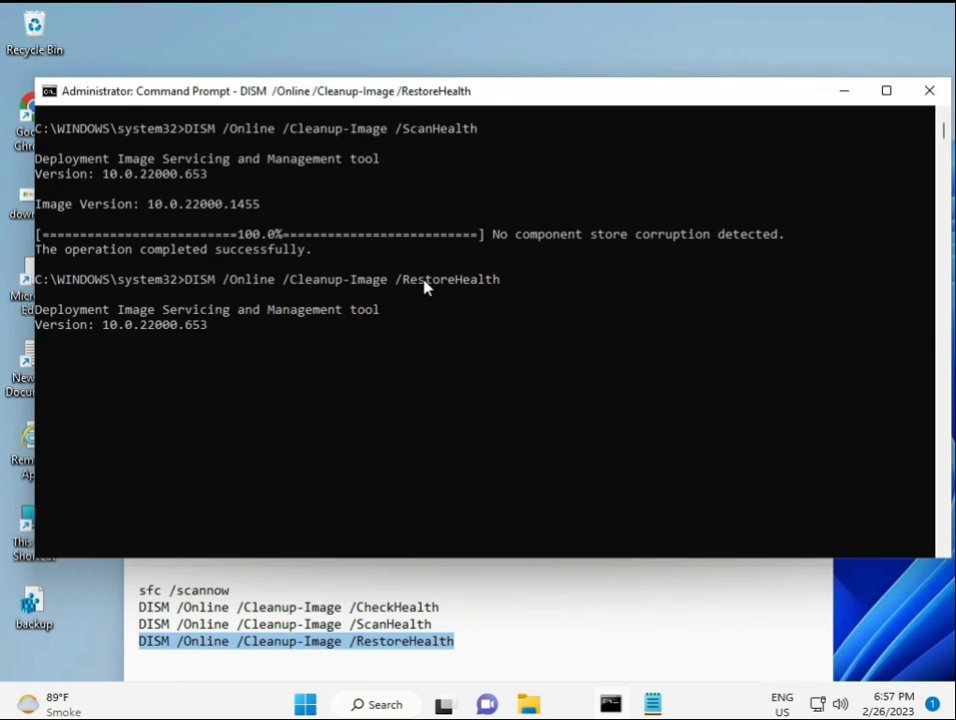